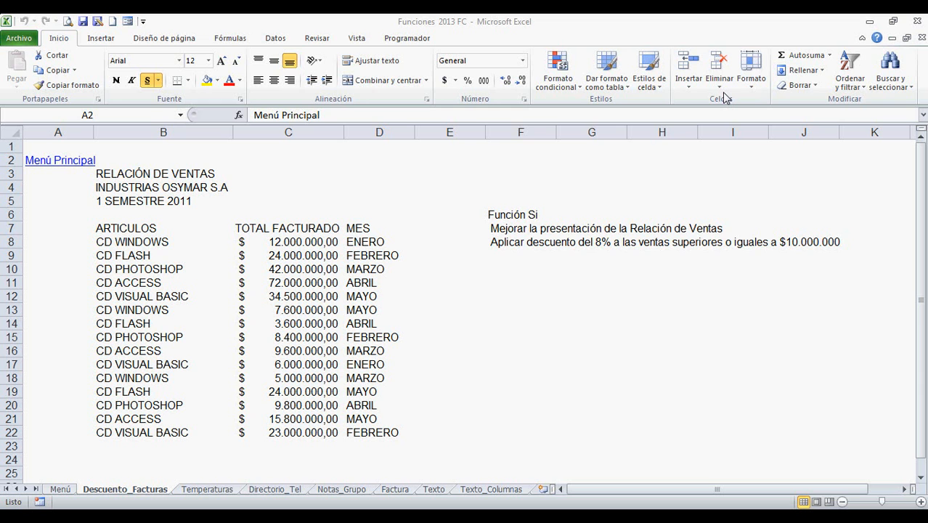
- Insert a blank column before the MES column and enter the heading Descuento in D6
right_click(383, 131)
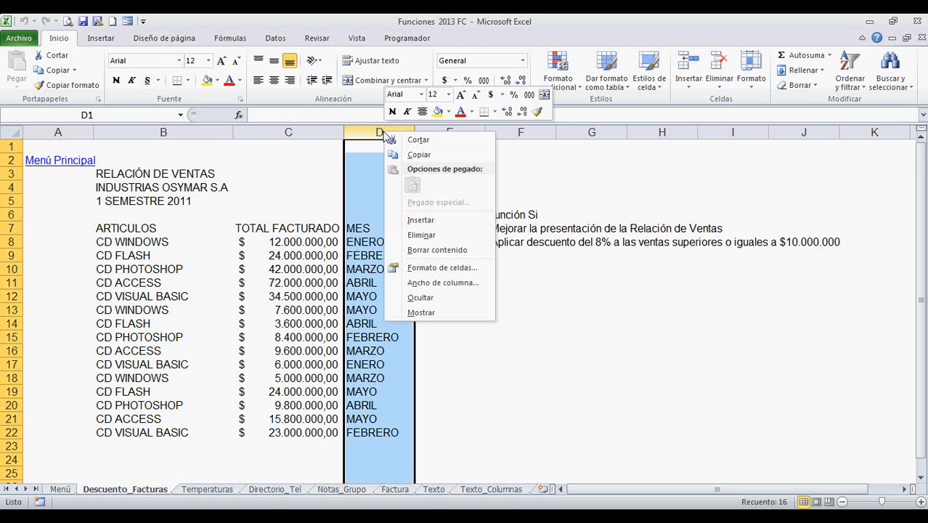
left_click(421, 220)
left_click(391, 217)
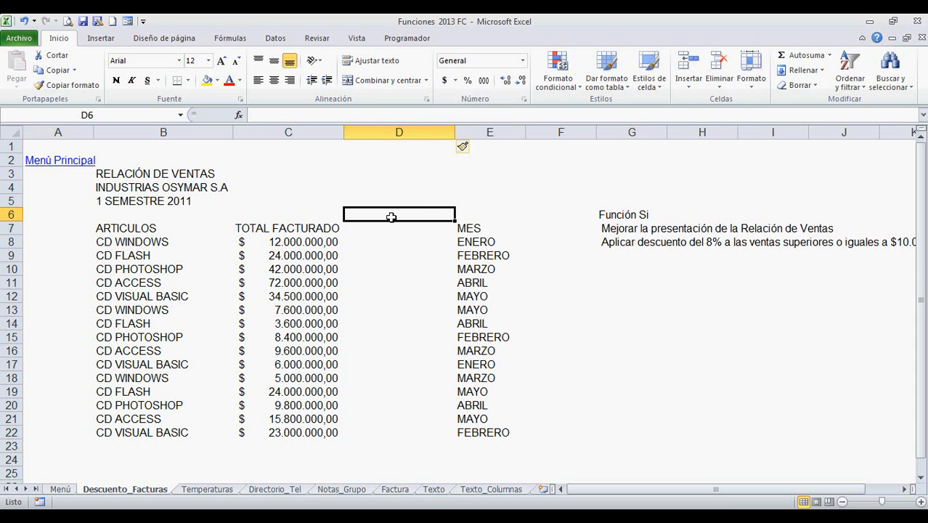
type("Des")
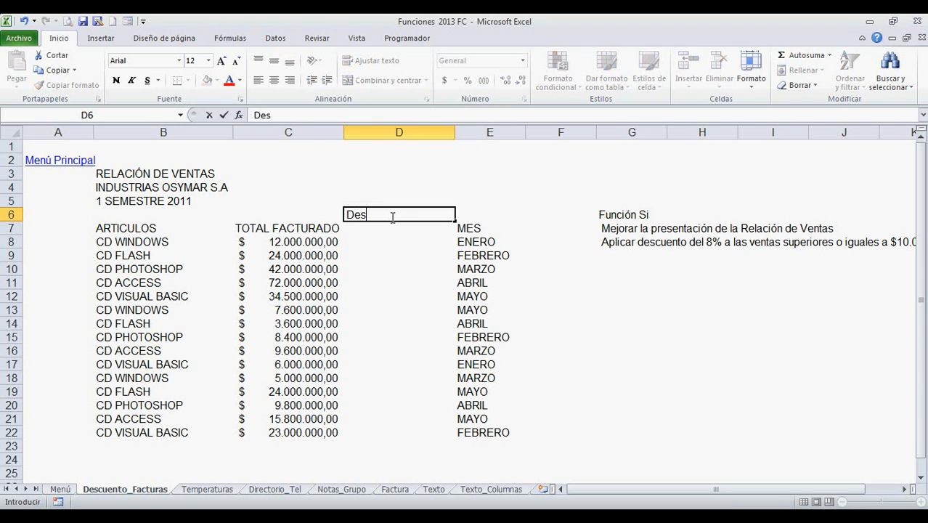
type("cuento")
key("Tab")
- Format D7 as a percentage and enter a discount rate of 8%
left_click(392, 228)
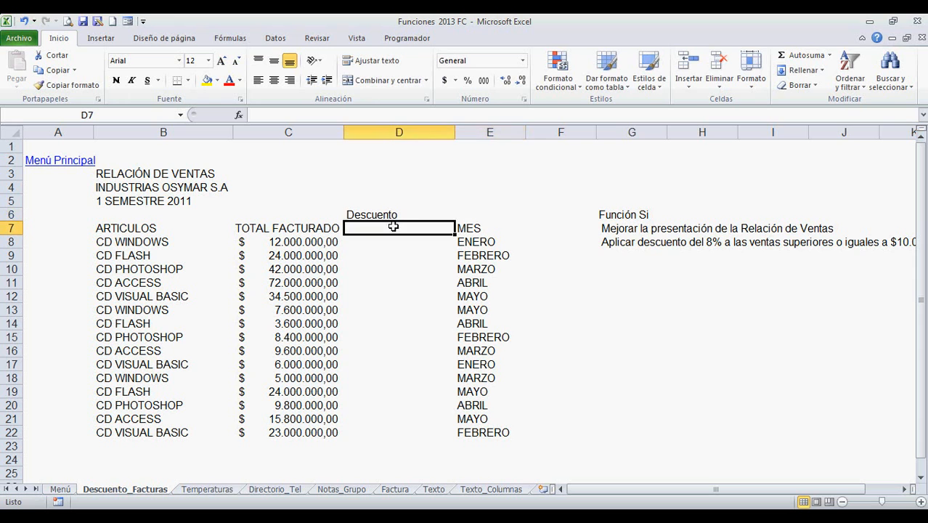
left_click(467, 81)
type("8")
key("Return")
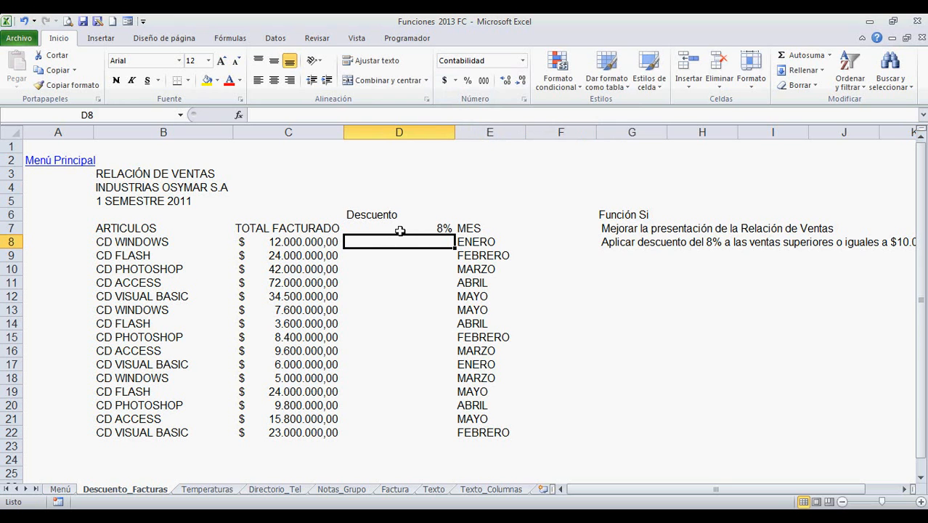
- Insert the logical function SI in D8 and leave its logical test empty, clearing the stray G1:G2 reference
left_click(231, 38)
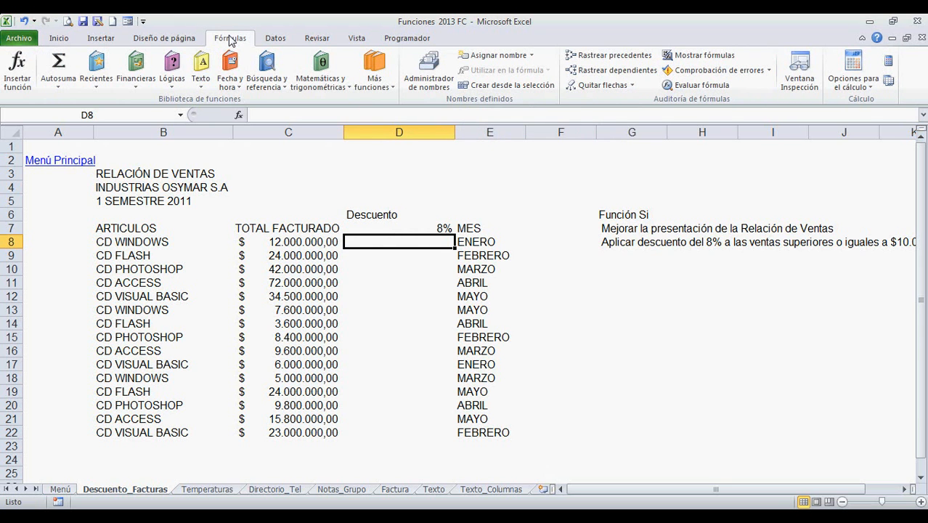
left_click(175, 88)
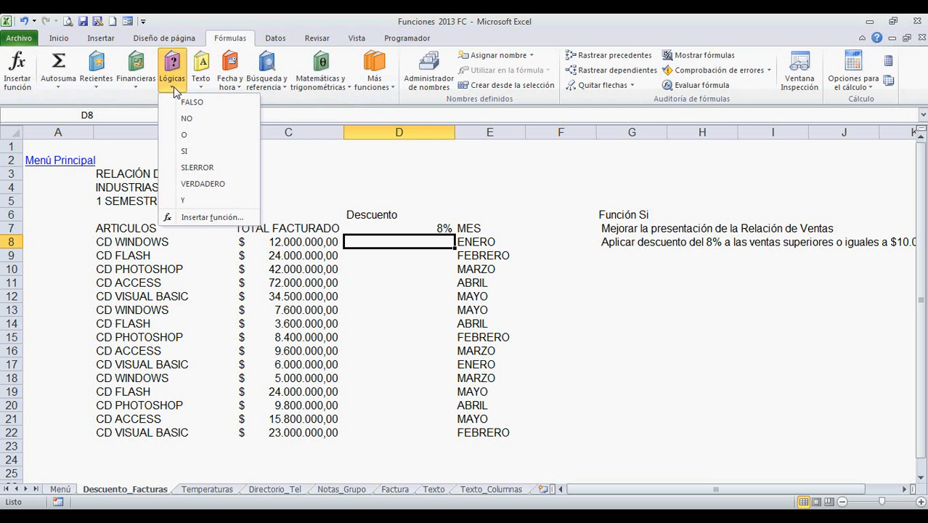
left_click(184, 149)
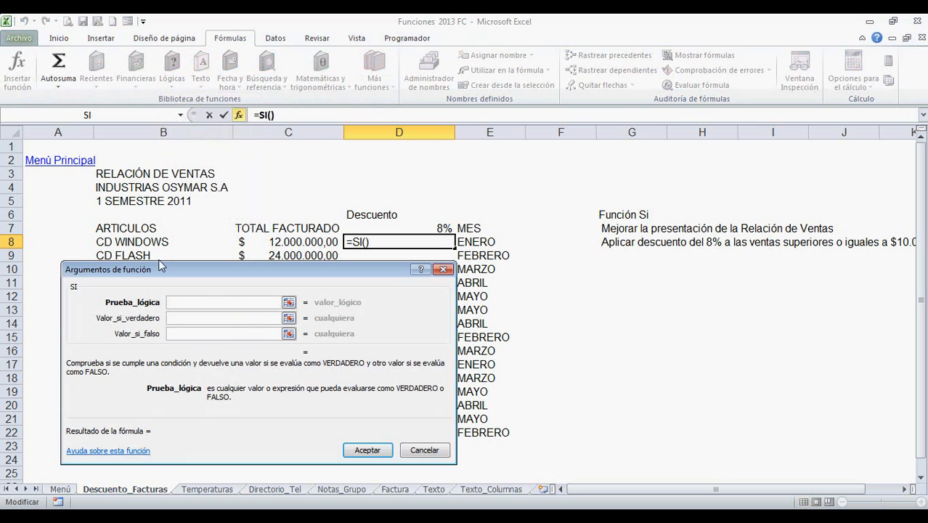
left_click_drag(158, 270, 623, 159)
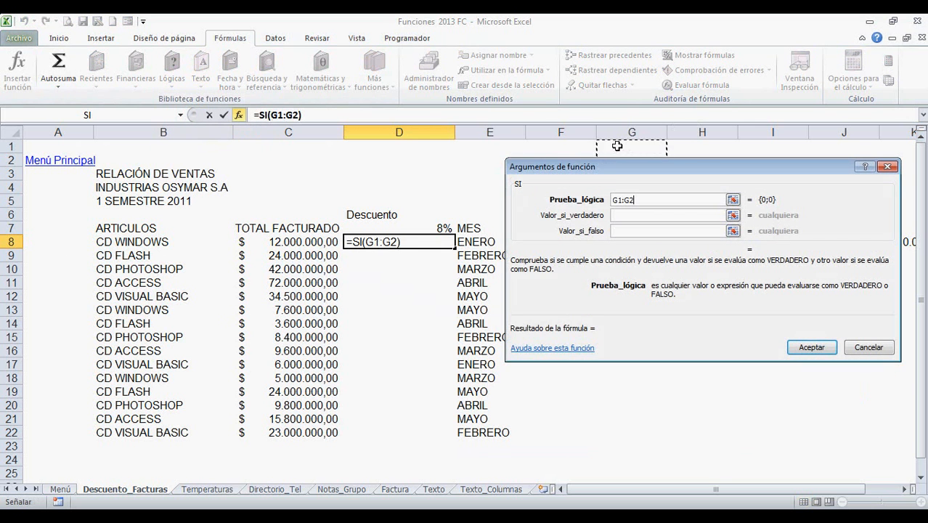
left_click(641, 198)
key("BackSpace")
key("BackSpace")
key("BackSpace")
key("BackSpace")
key("BackSpace")
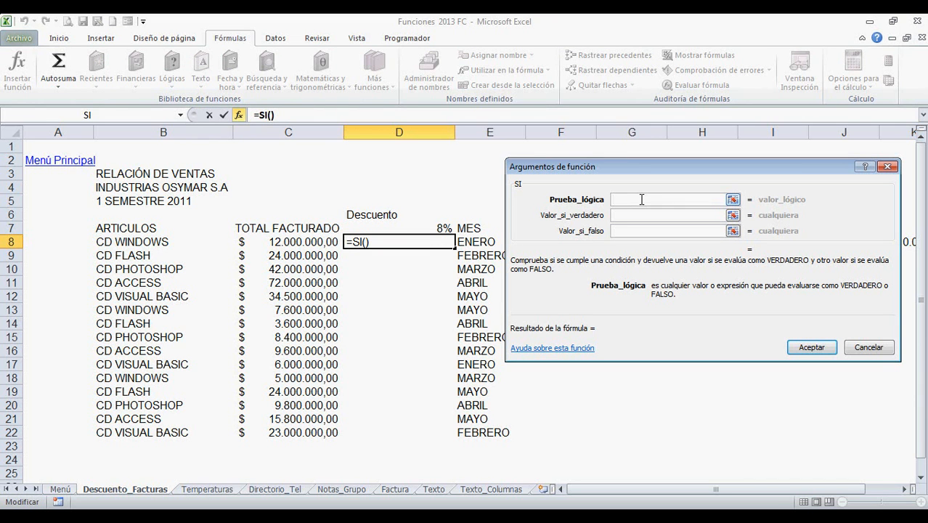
- Set the logical test of the SI function to C8>=10000000
left_click_drag(634, 172, 611, 284)
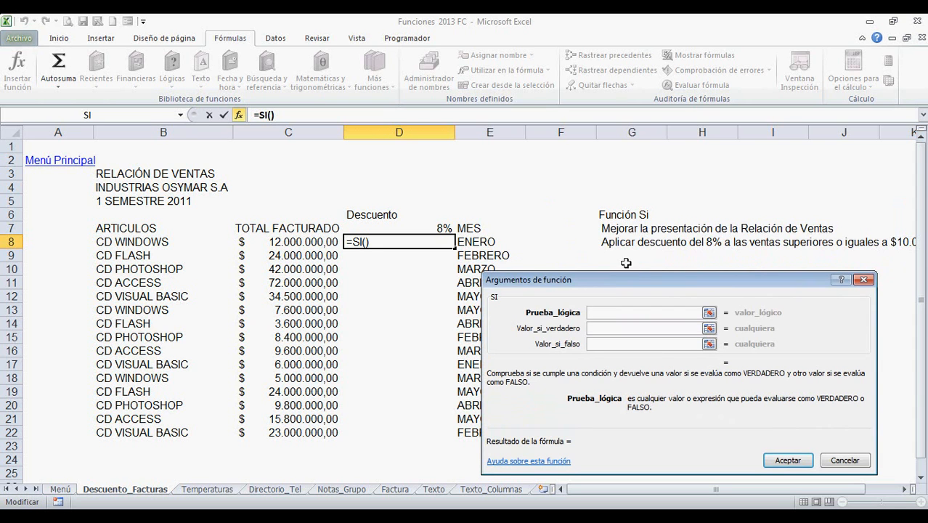
left_click(290, 243)
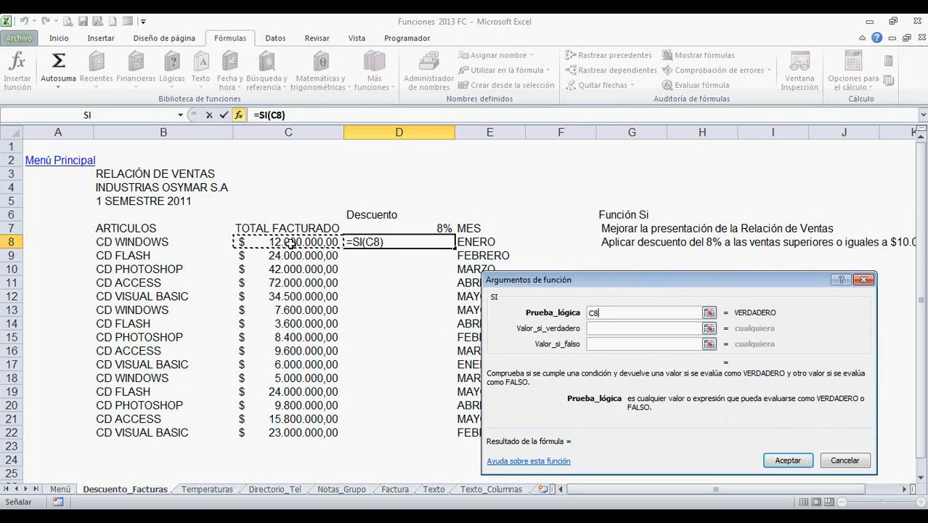
type(">=")
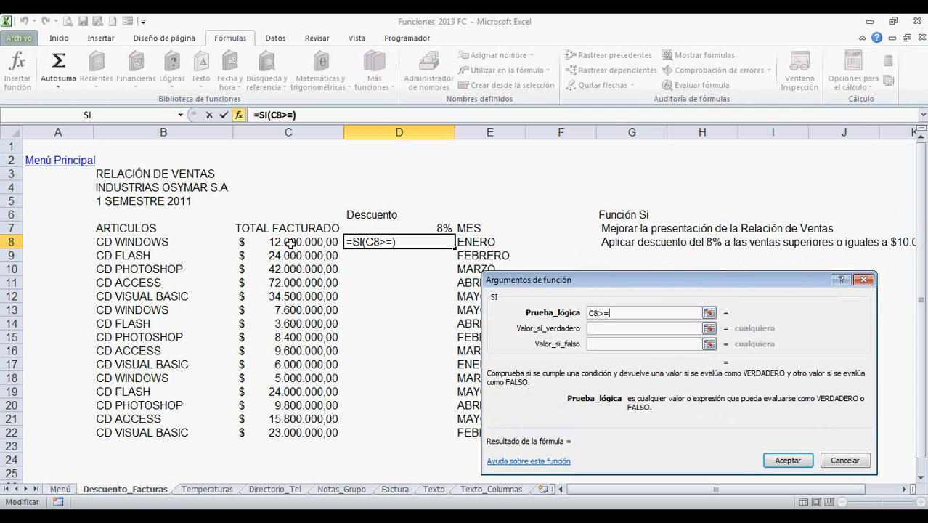
type("10")
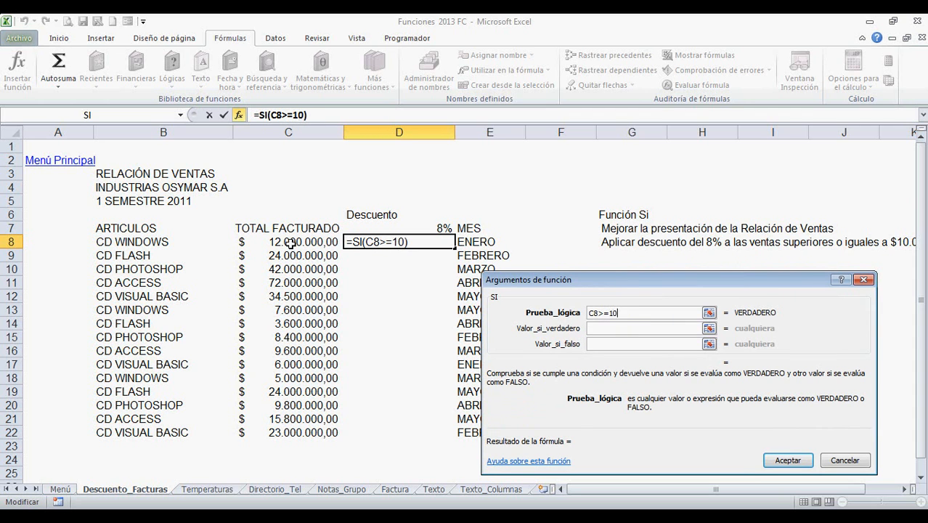
type("000000")
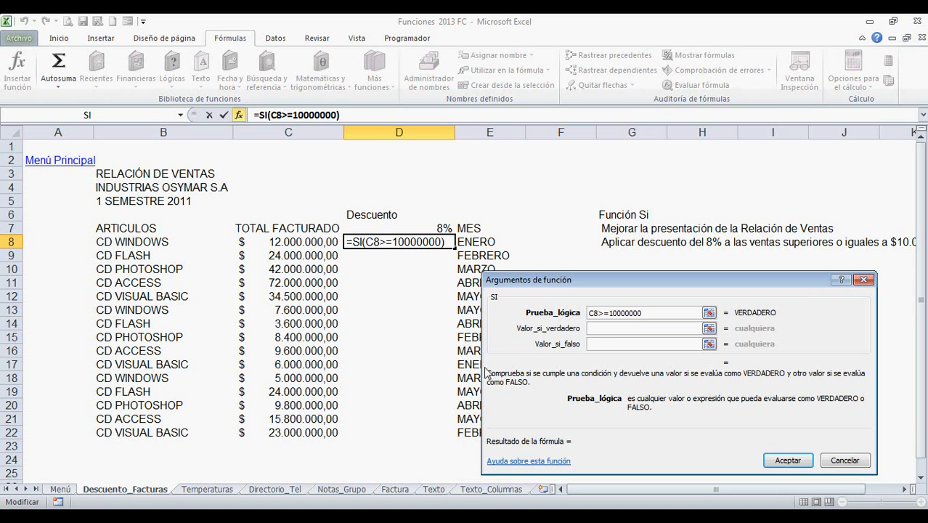
- Set the SI function's value if true to C8*$D$7, with the discount rate as an absolute reference
left_click(599, 330)
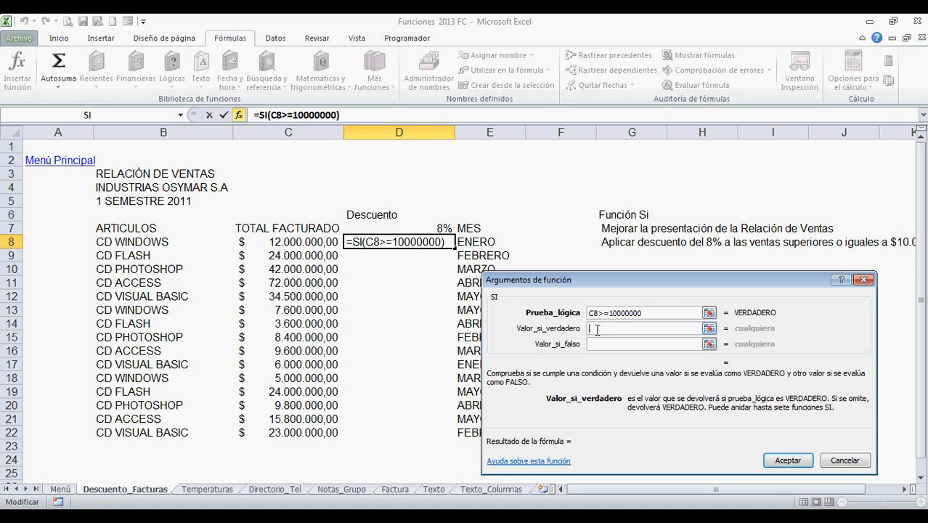
left_click(310, 243)
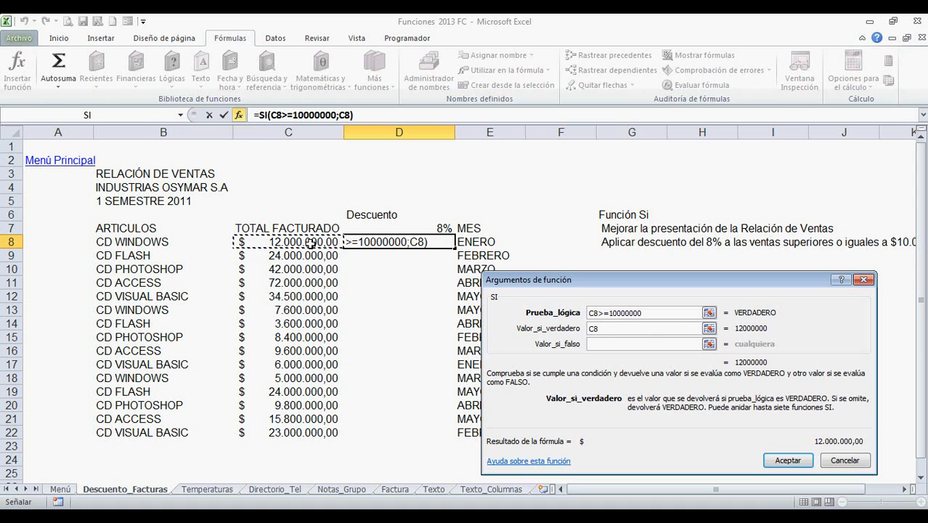
type("*")
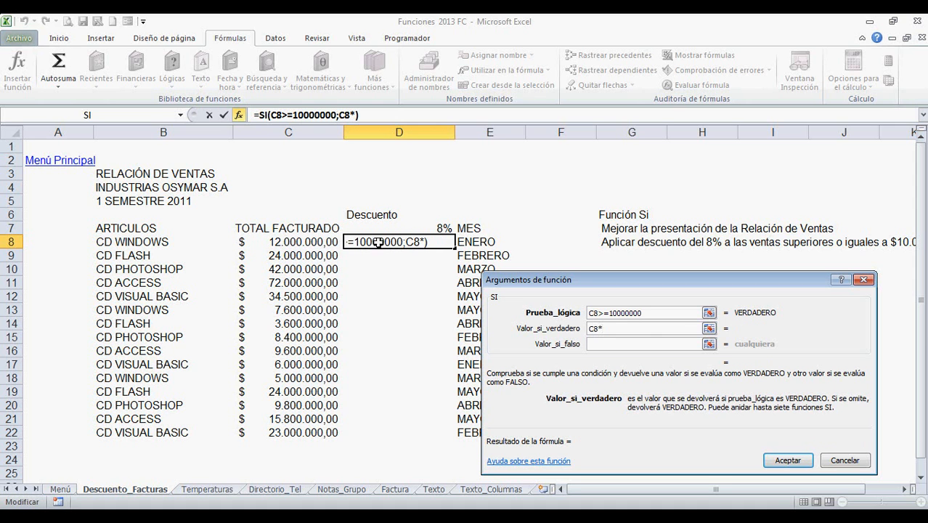
left_click(420, 228)
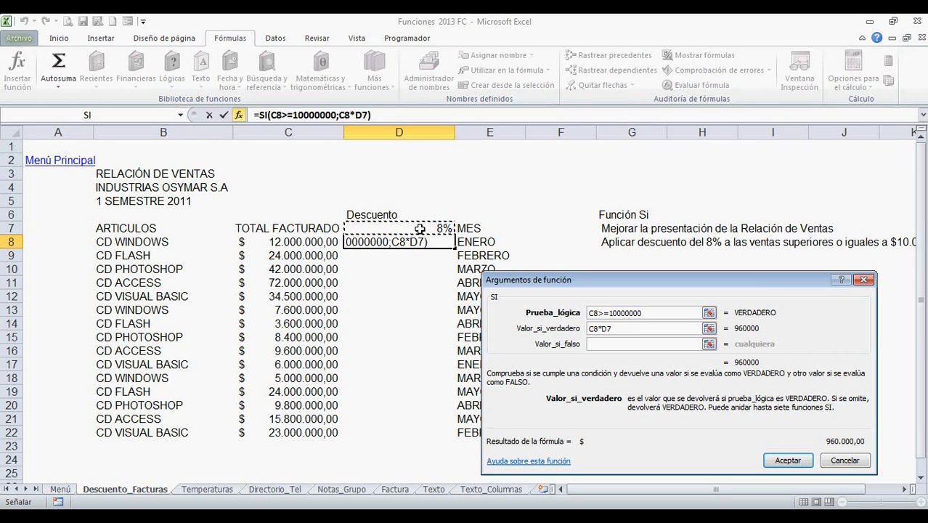
key("F4")
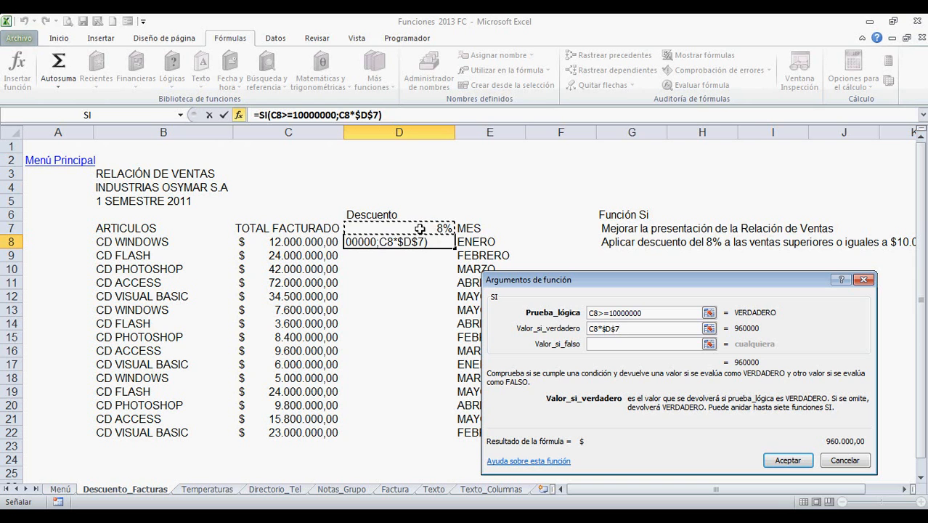
- Complete the SI formula with 0 as its value if false and fill it from D8 down to D22
left_click(600, 345)
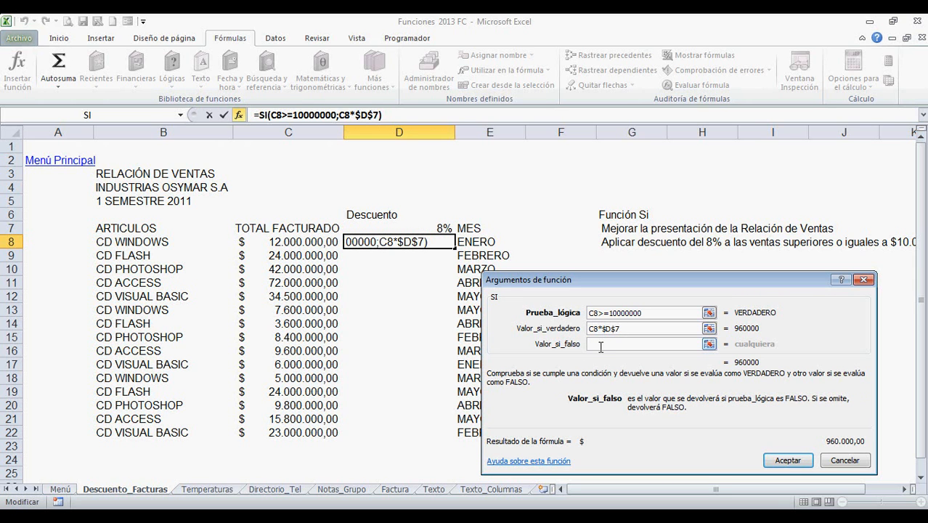
type("0")
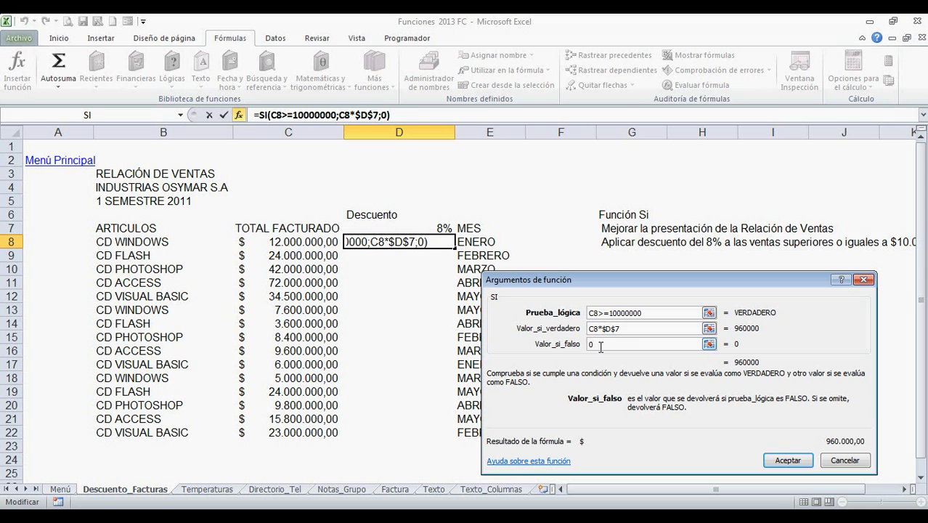
left_click(788, 460)
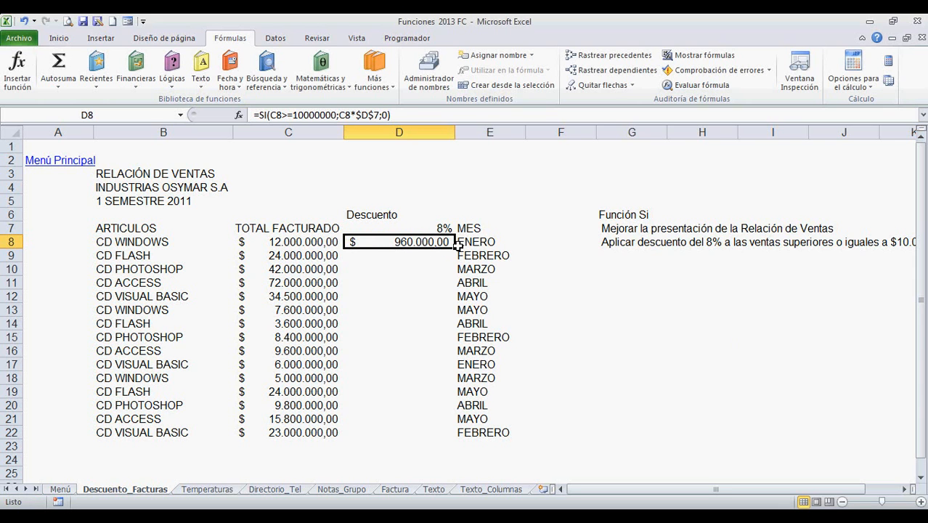
left_click_drag(457, 246, 453, 437)
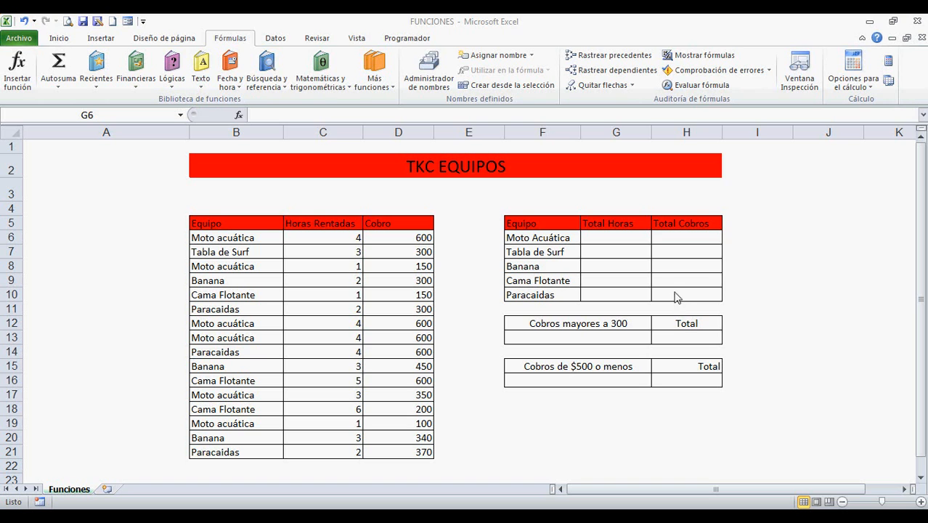
- Insert the SUMAR.SI function in G6, the Total Horas cell for Moto Acuática, keeping the data tables uncovered
left_click(629, 240)
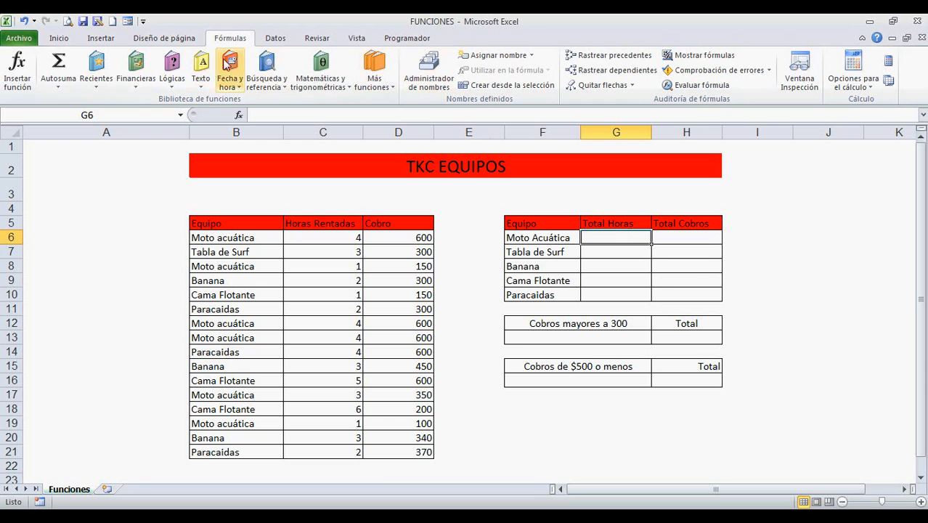
left_click(338, 87)
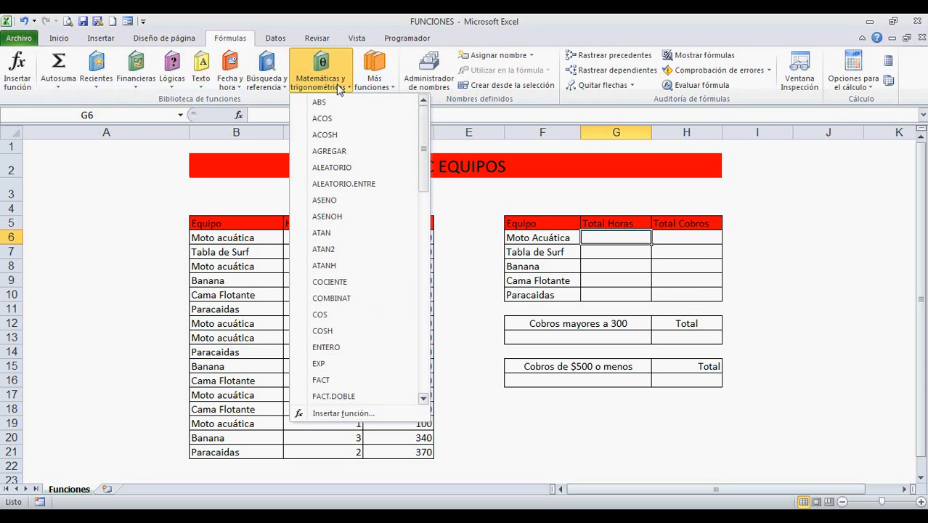
scroll(339, 165, "down", 11)
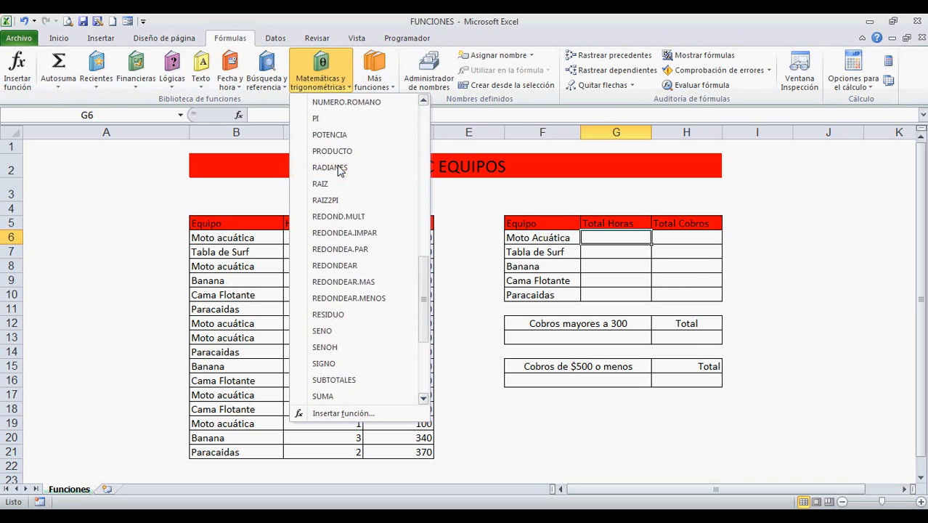
scroll(339, 170, "down", 4)
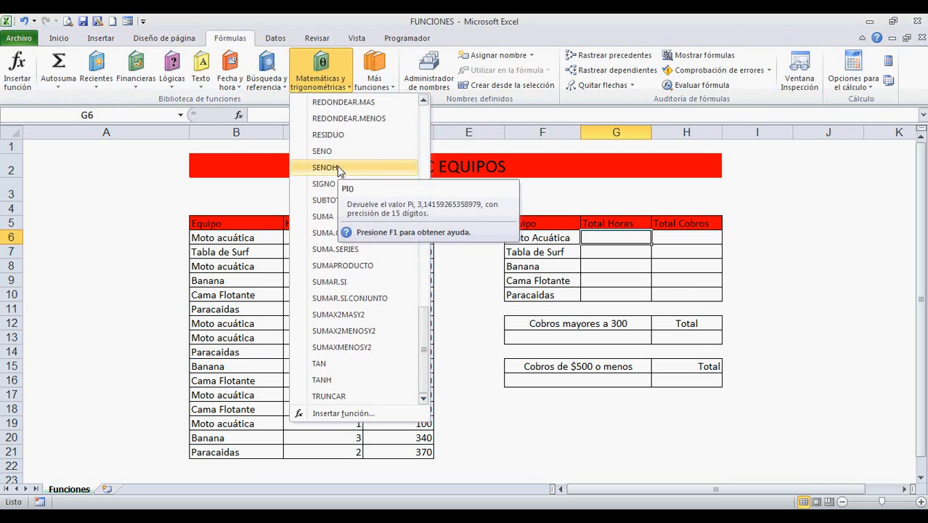
left_click(341, 282)
left_click_drag(642, 284, 614, 31)
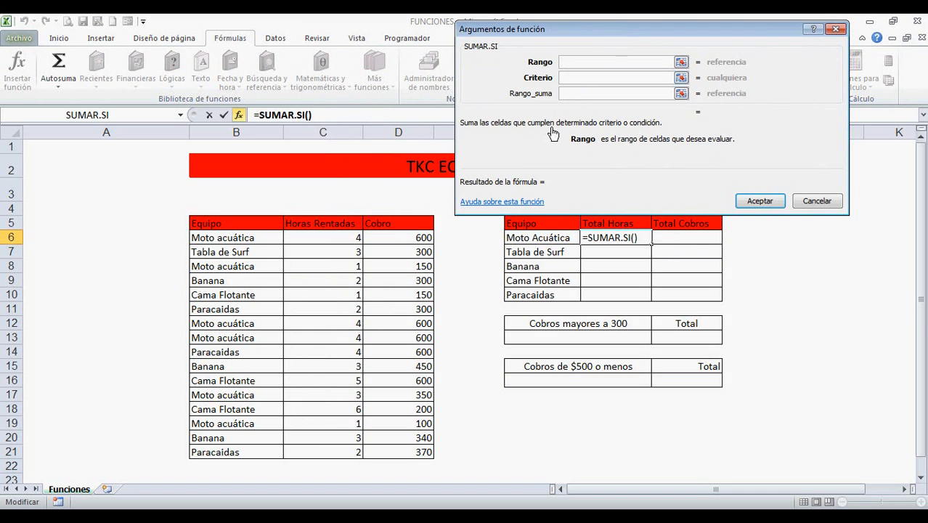
- Set the SUMAR.SI range to the absolute reference $B$6:$D$21 and its criterion to F6
left_click(258, 240)
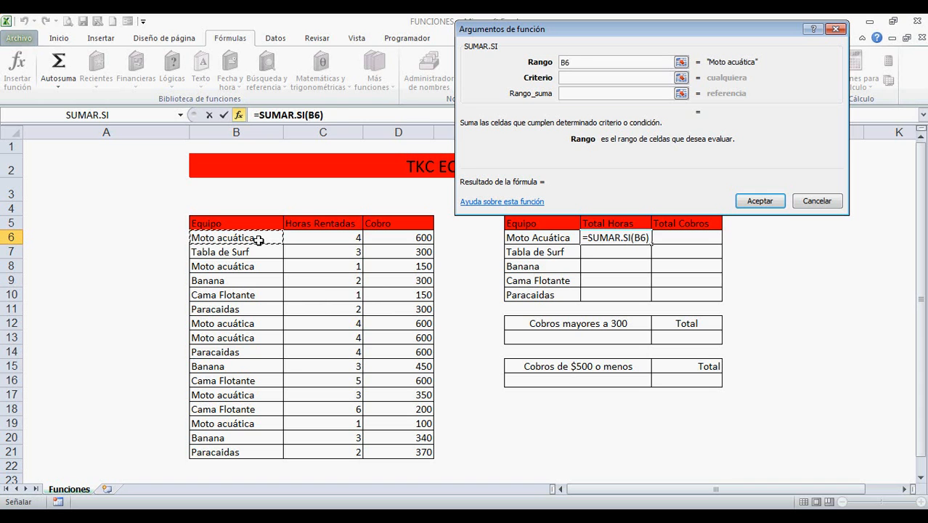
key("shift+Right")
key("shift+Right")
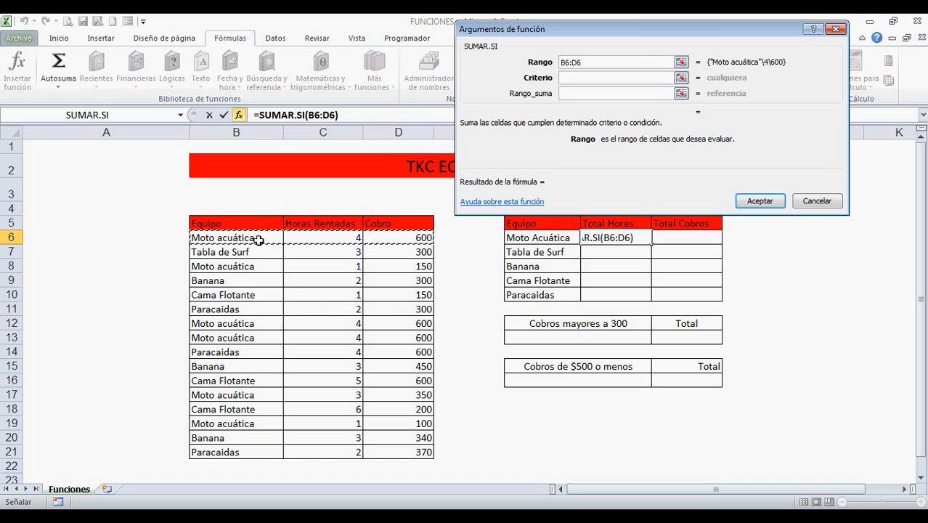
key("ctrl+shift+Down")
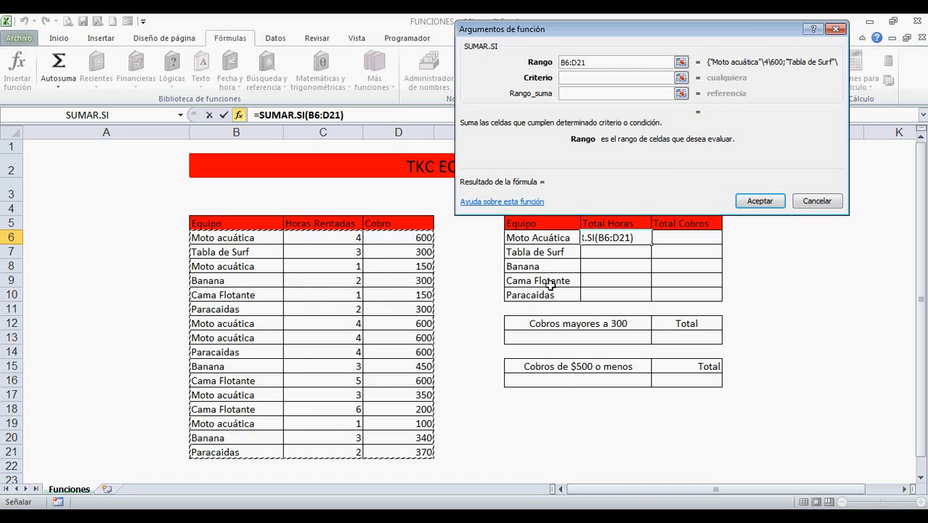
left_click_drag(596, 61, 528, 63)
key("F4")
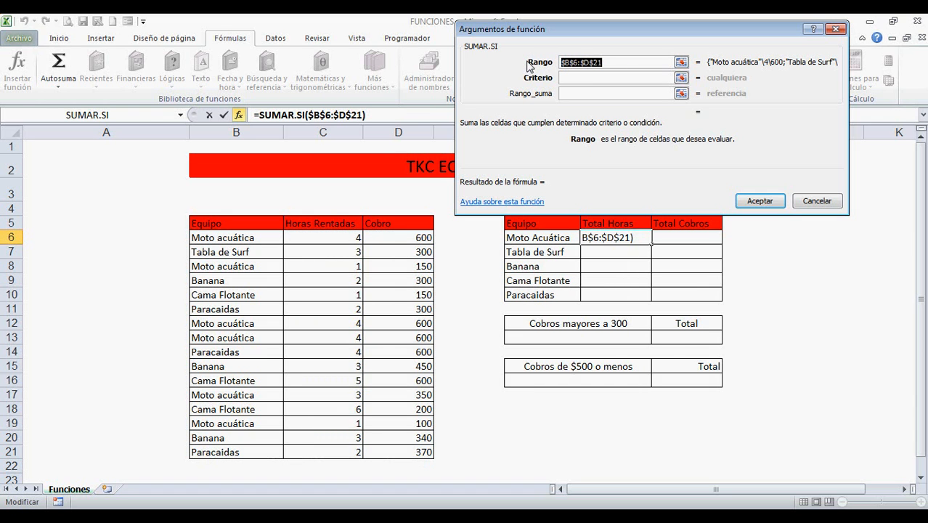
left_click(575, 76)
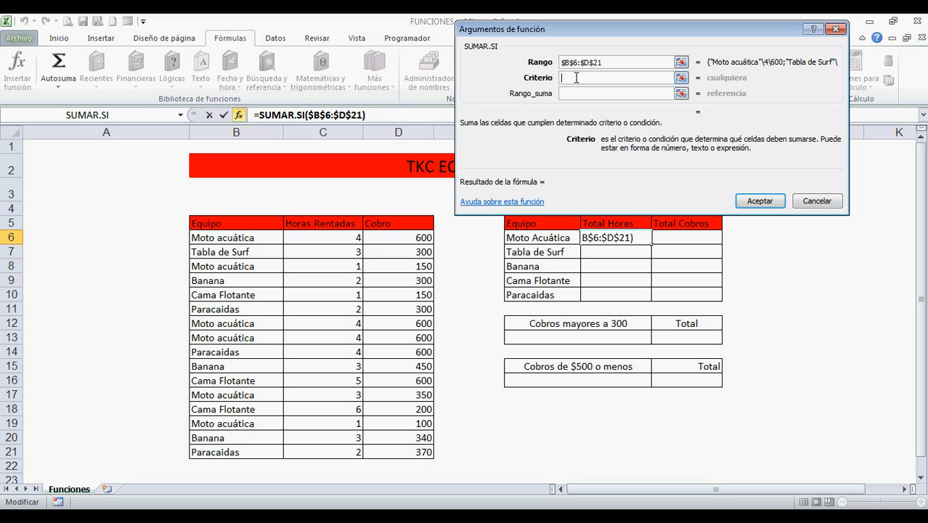
left_click(538, 239)
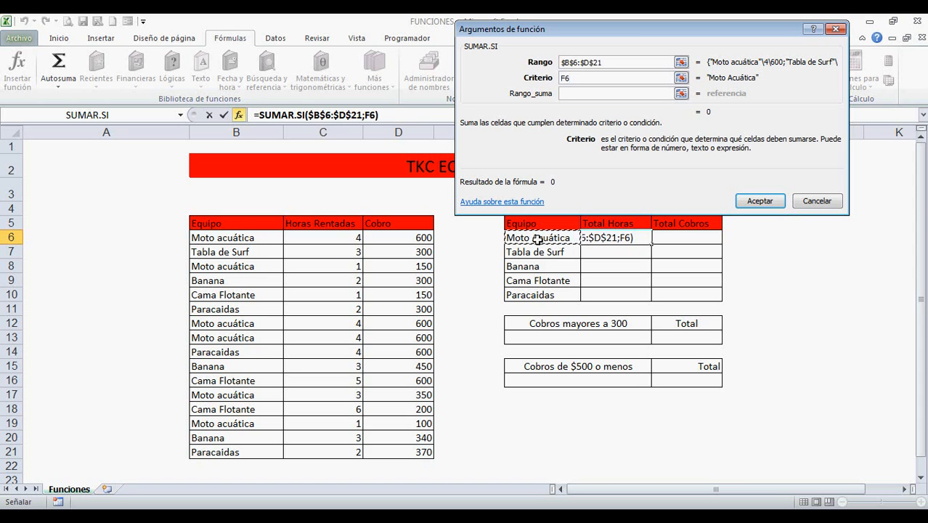
- Complete the SUMAR.SI formula with the absolute reference $C$6:$C$21 as its sum range and fill it from G6 down to G10
left_click(575, 94)
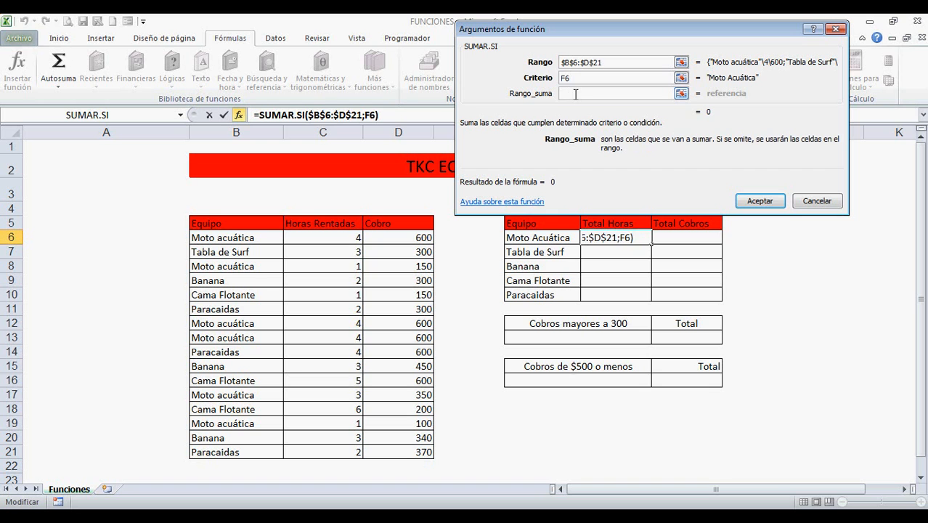
left_click(404, 235)
left_click(318, 237)
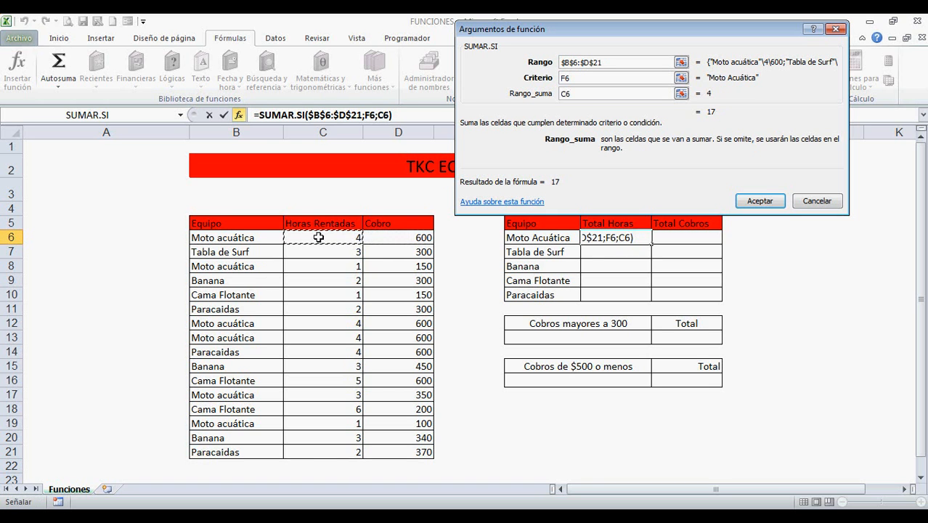
key("ctrl+shift+Down")
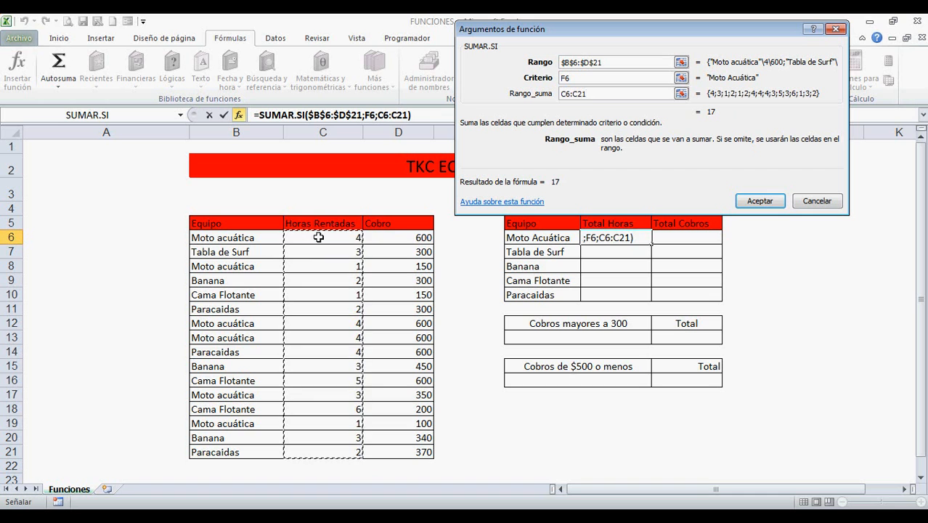
key("F4")
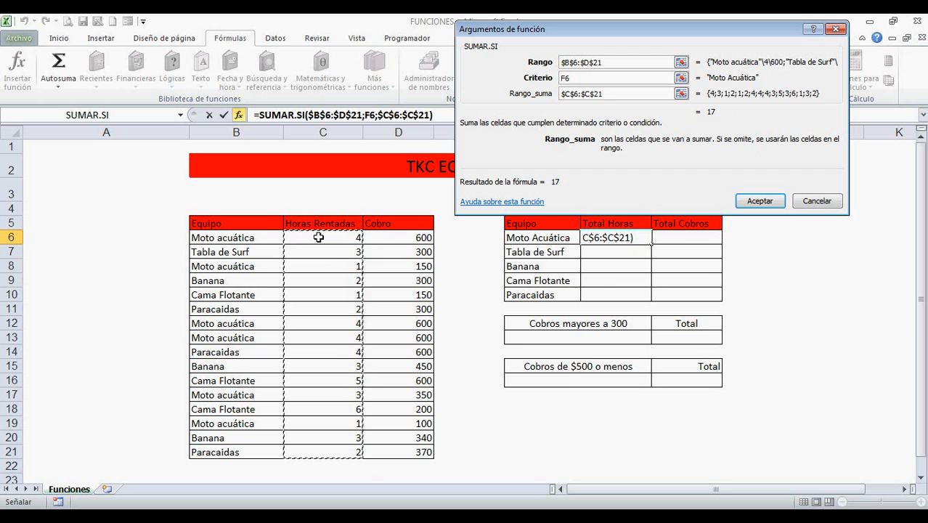
left_click(757, 203)
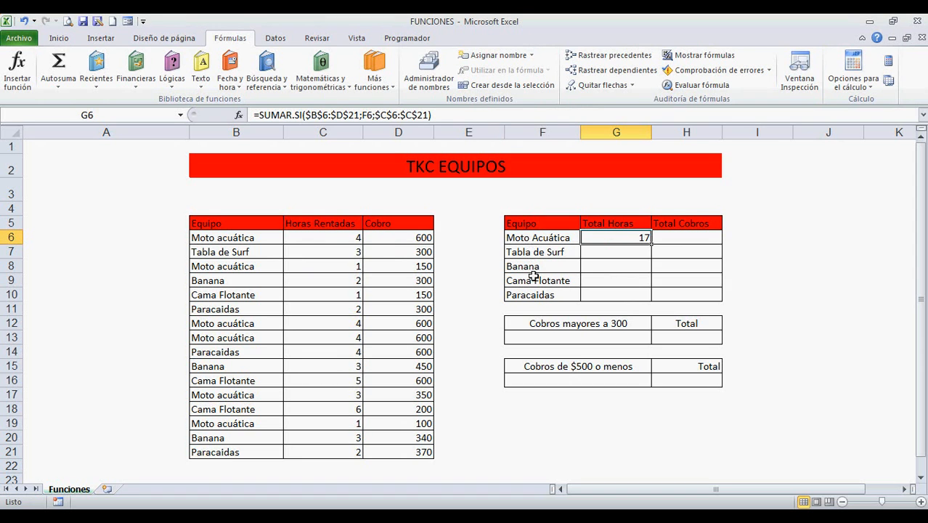
left_click_drag(651, 243, 652, 301)
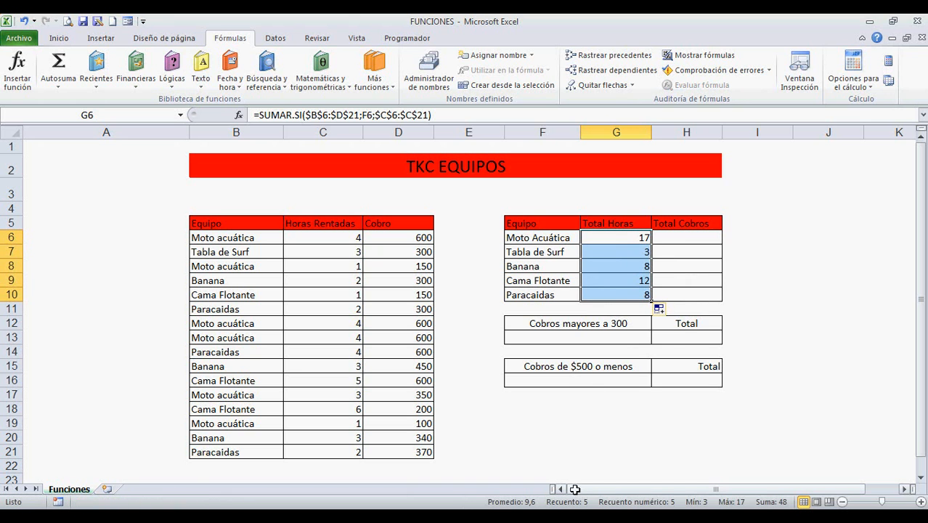
- Insert the SUMAR.SI function in H6, the Total Cobros cell for Moto Acuática, keeping the rental data table uncovered
left_click(681, 235)
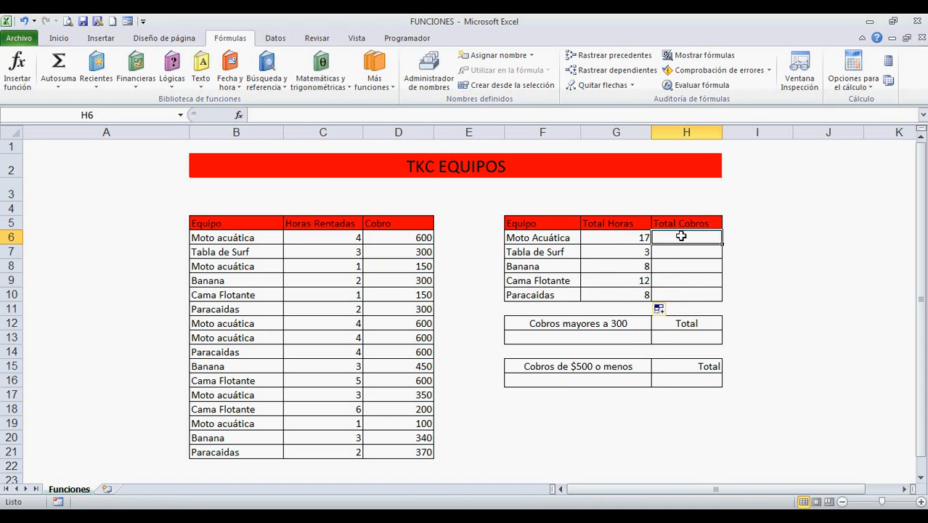
left_click(350, 86)
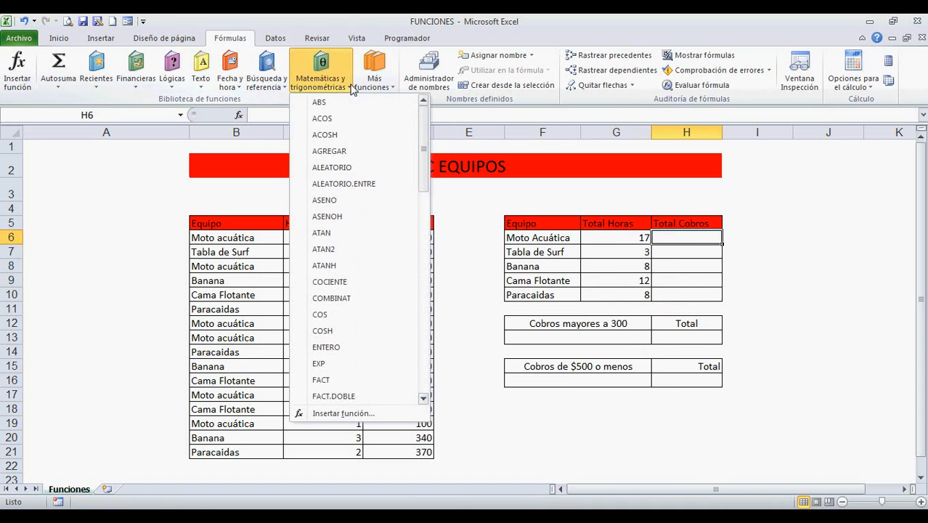
scroll(375, 269, "down", 15)
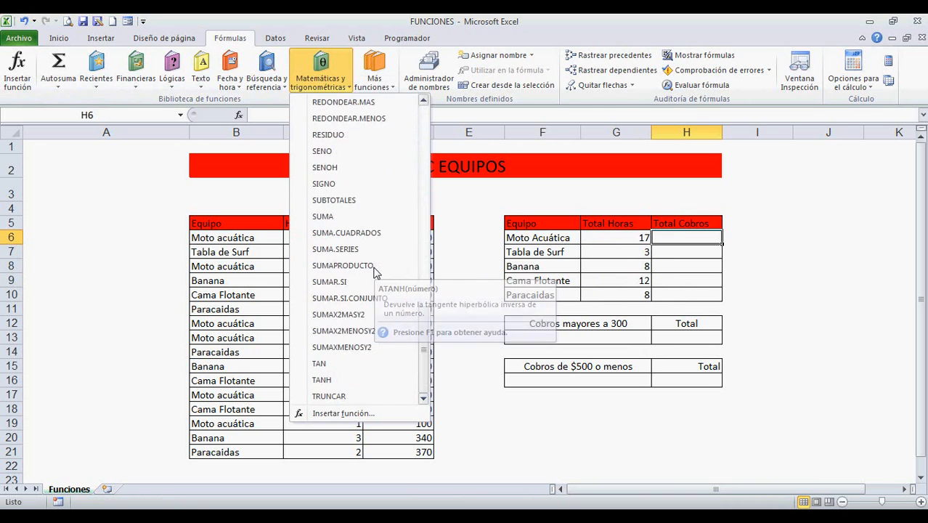
left_click(352, 281)
left_click_drag(608, 23, 612, 72)
- Set the Total Cobros formula's range to the absolute reference $B$6:$D$21 and its criterion to F6
left_click(246, 238)
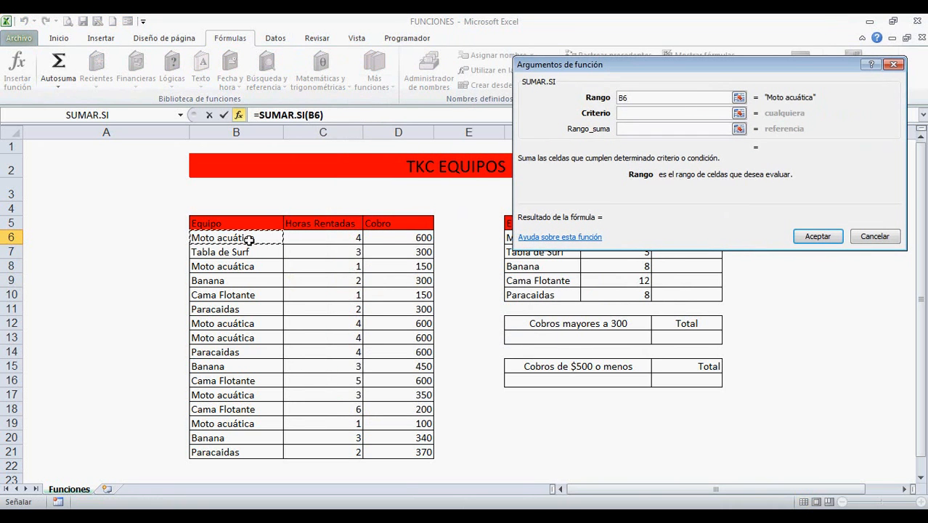
key("shift+Right")
key("shift+Right")
key("shift+Down")
key("shift+Down")
key("shift+Down")
key("shift+Down")
key("shift+Down")
key("shift+Down")
key("shift+Down")
key("shift+Down")
key("shift+Down")
key("shift+Down")
key("shift+Down")
key("shift+Down")
key("shift+Down")
key("shift+Down")
key("shift+Down")
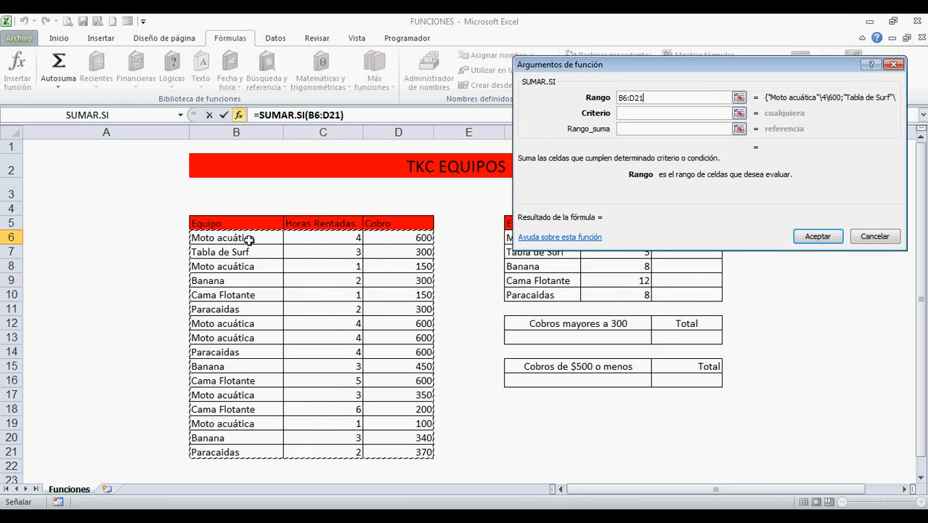
left_click(624, 115)
left_click_drag(644, 97, 551, 97)
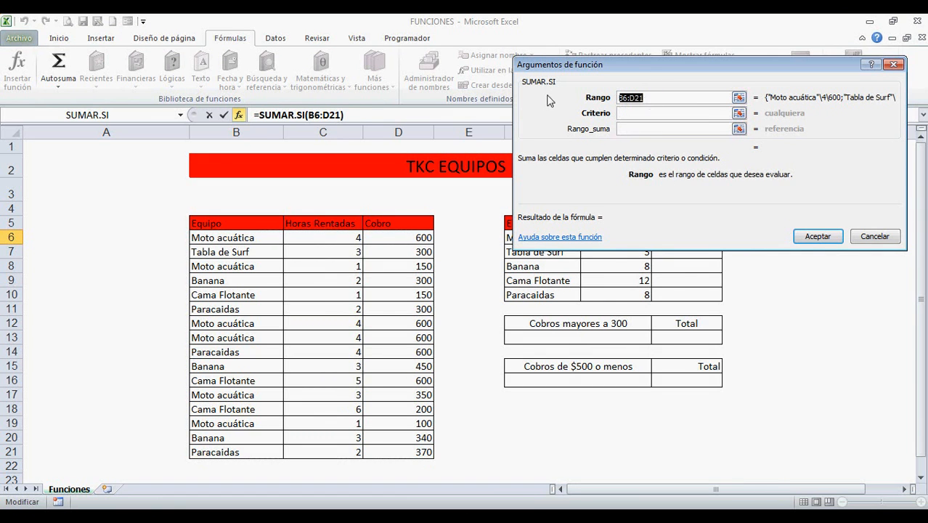
key("F4")
left_click(651, 113)
left_click_drag(599, 64, 712, 41)
left_click(521, 239)
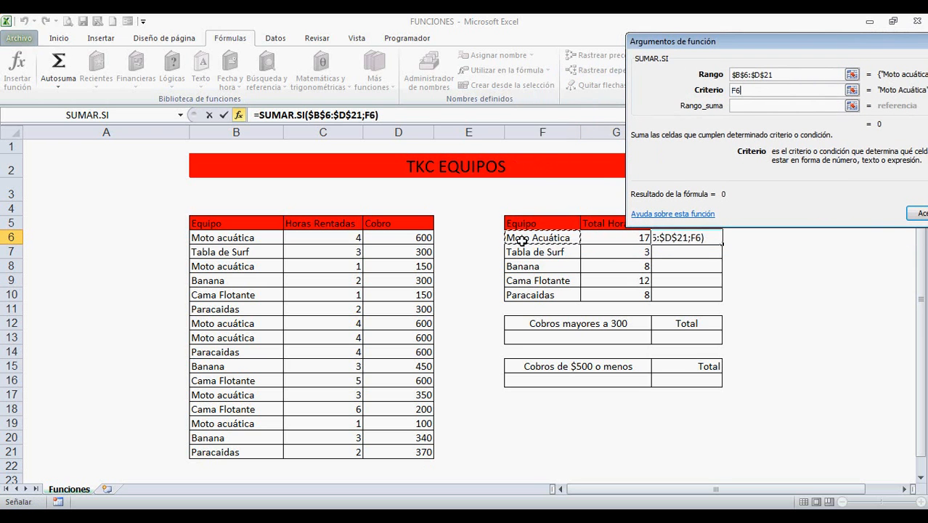
- Complete the SUMAR.SI formula with the absolute reference $D$6:$D$21 as its sum range and fill it from H6 down to H10
left_click(745, 106)
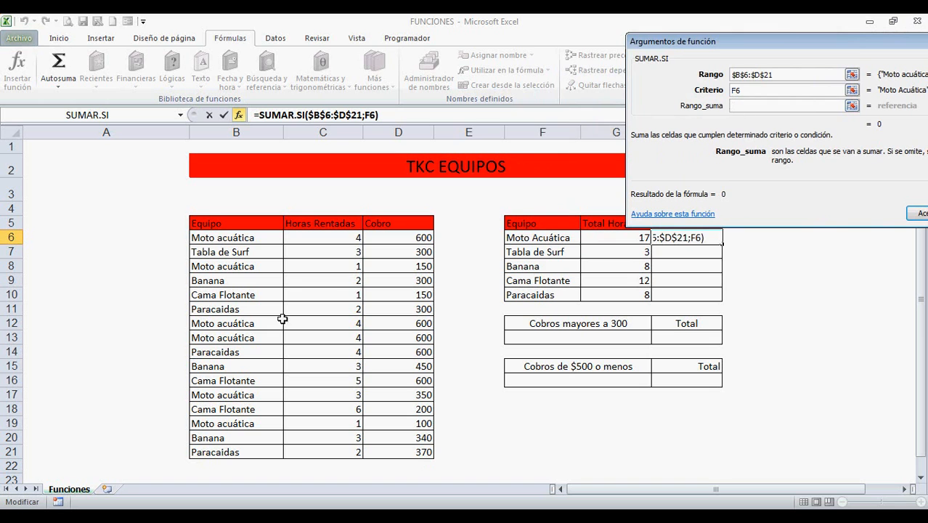
left_click(421, 238)
key("ctrl+shift+Down")
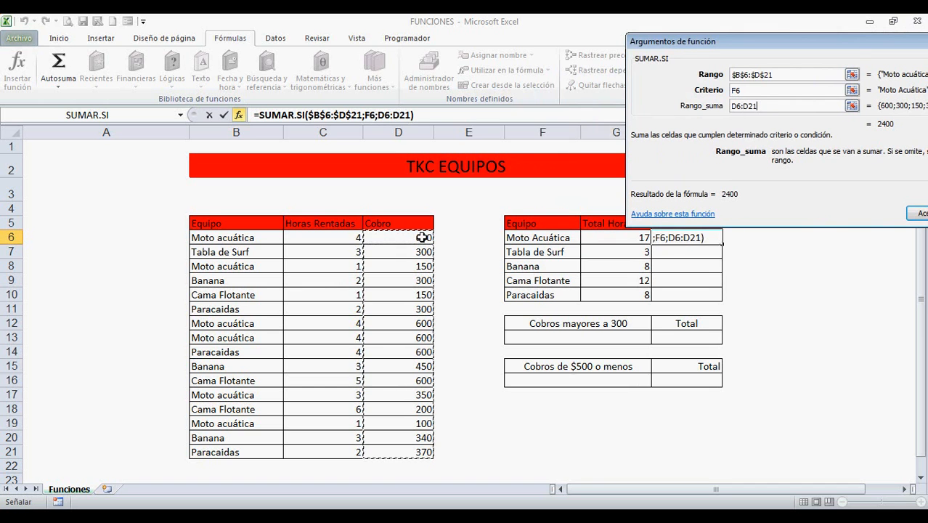
key("F4")
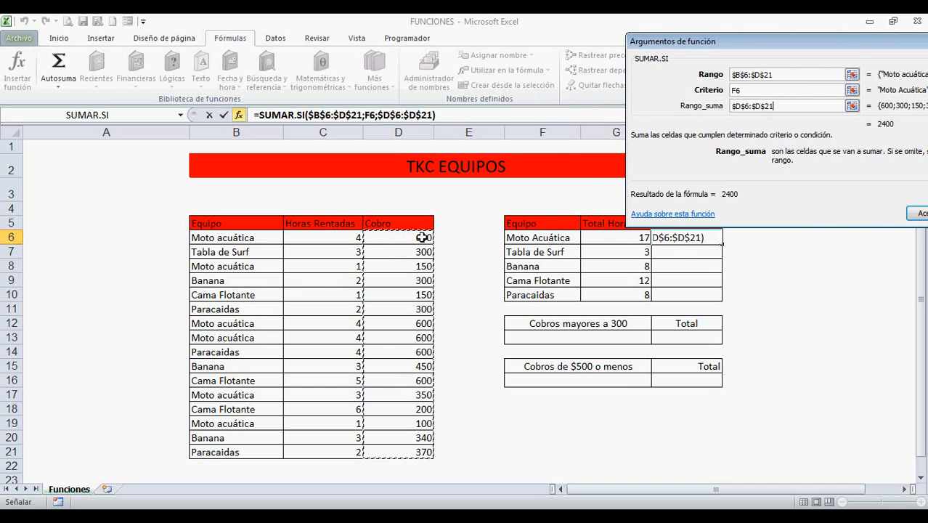
left_click_drag(668, 43, 424, 63)
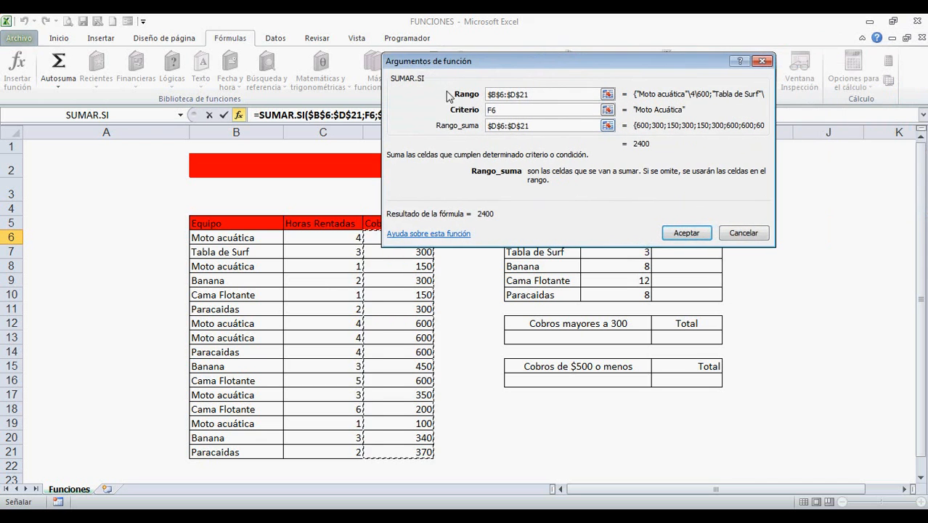
left_click(685, 232)
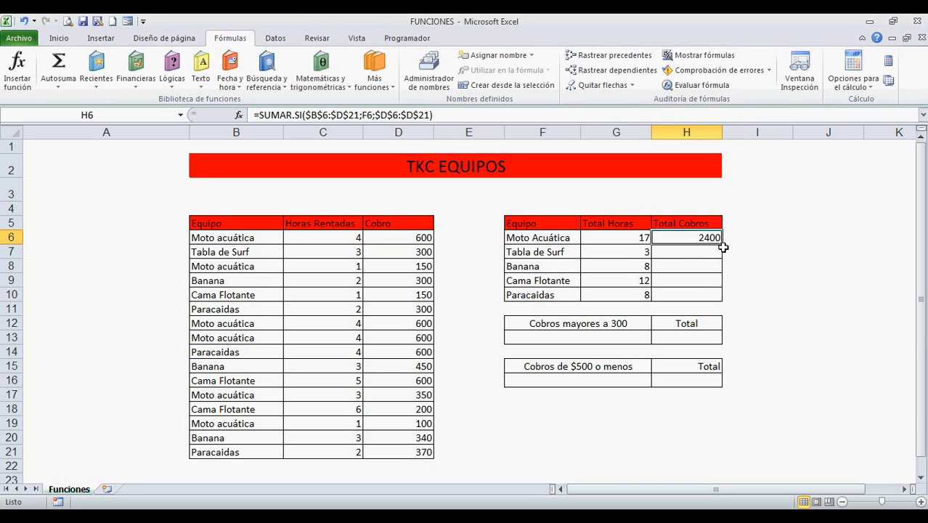
left_click_drag(724, 245, 722, 299)
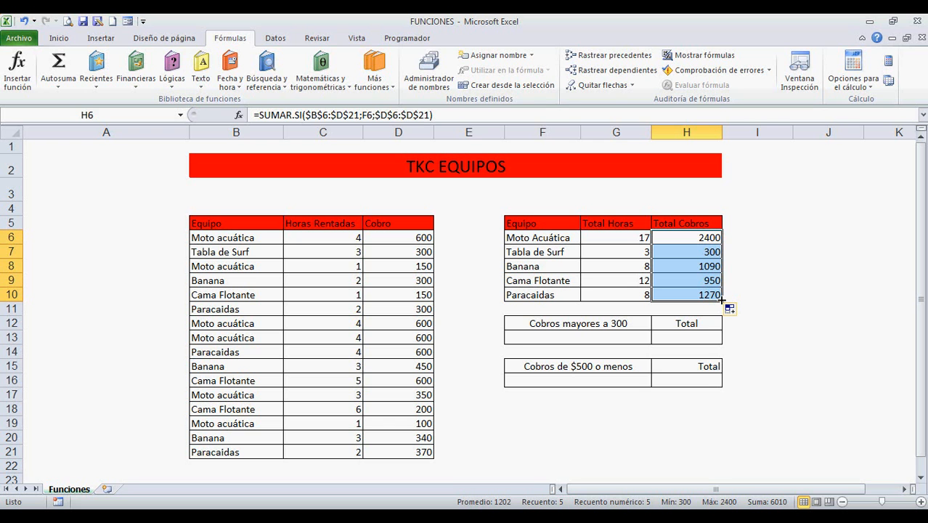
left_click(387, 90)
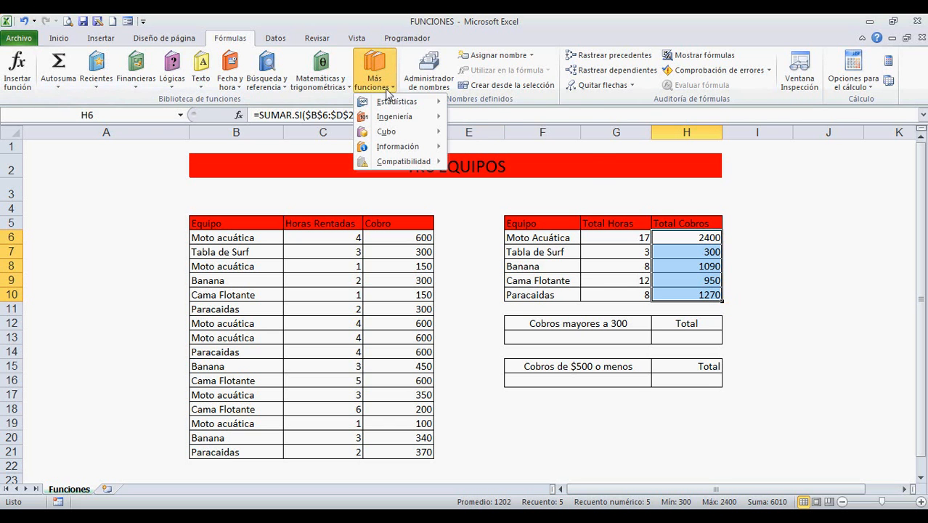
mouse_move(392, 105)
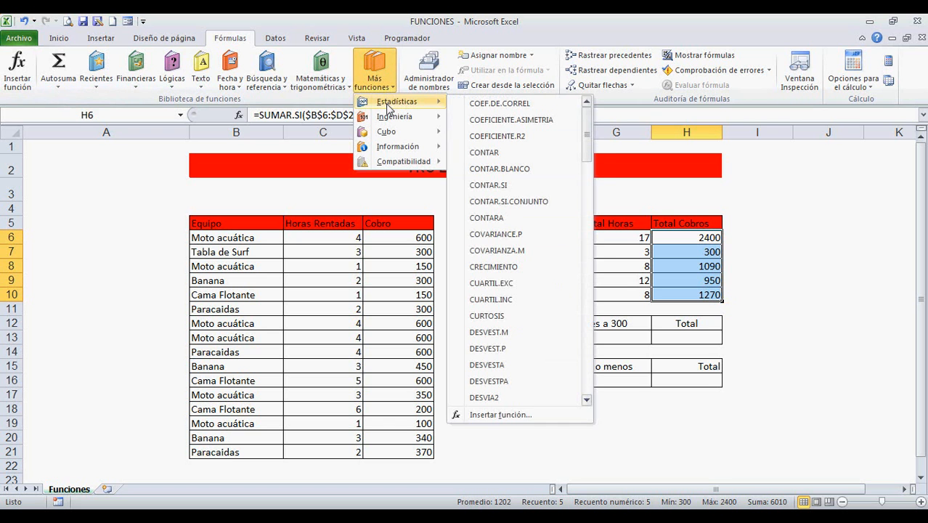
left_click(503, 187)
left_click_drag(510, 73, 677, 32)
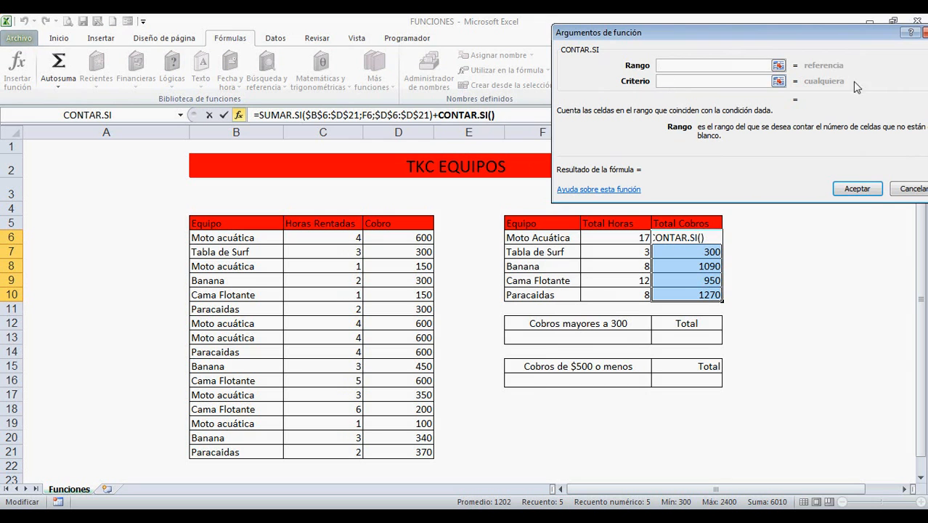
left_click_drag(880, 40, 779, 56)
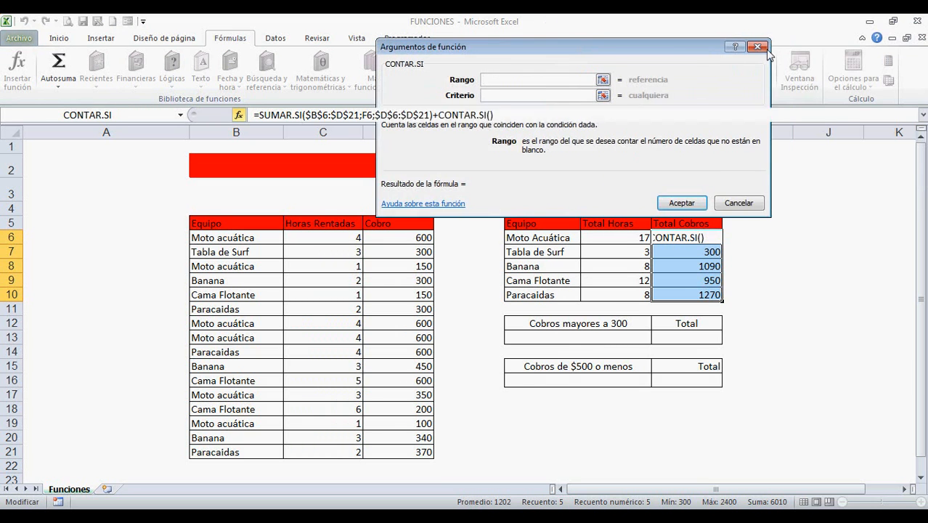
left_click(757, 47)
left_click(667, 337)
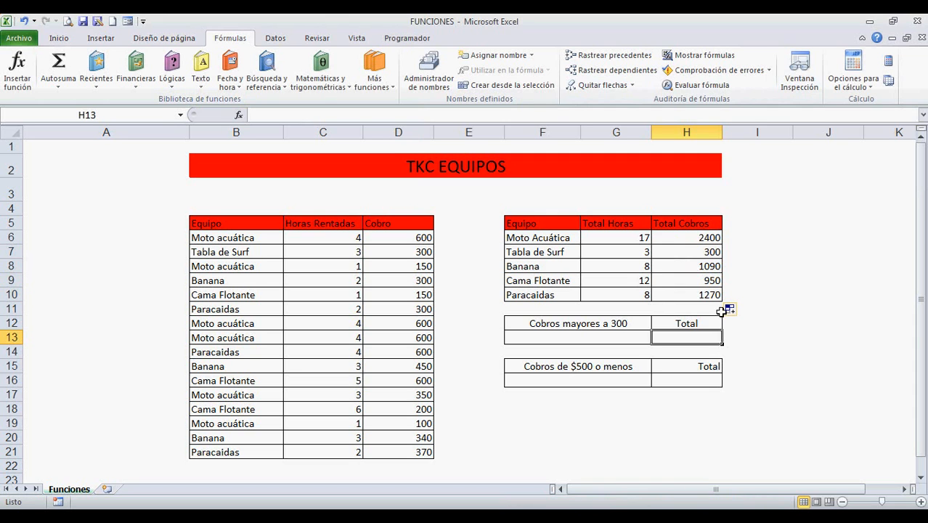
- Insert the CONTAR.SI function in F13, the cell below Cobros mayores a 300, keeping the Cobro column uncovered
left_click(605, 338)
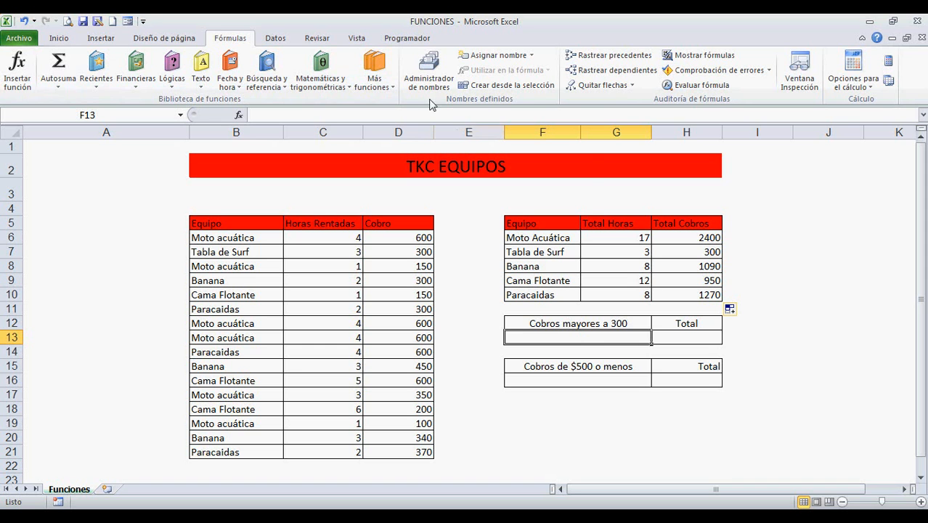
left_click(390, 85)
mouse_move(392, 100)
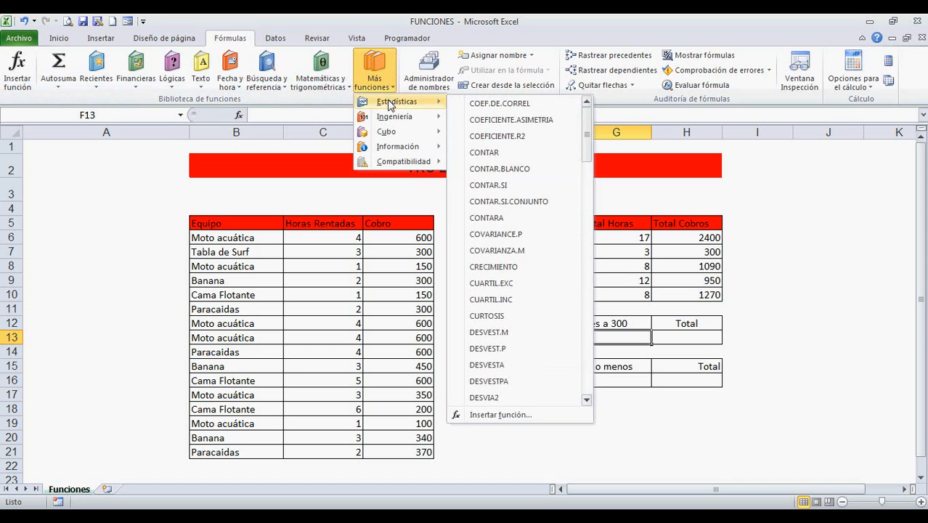
left_click(492, 186)
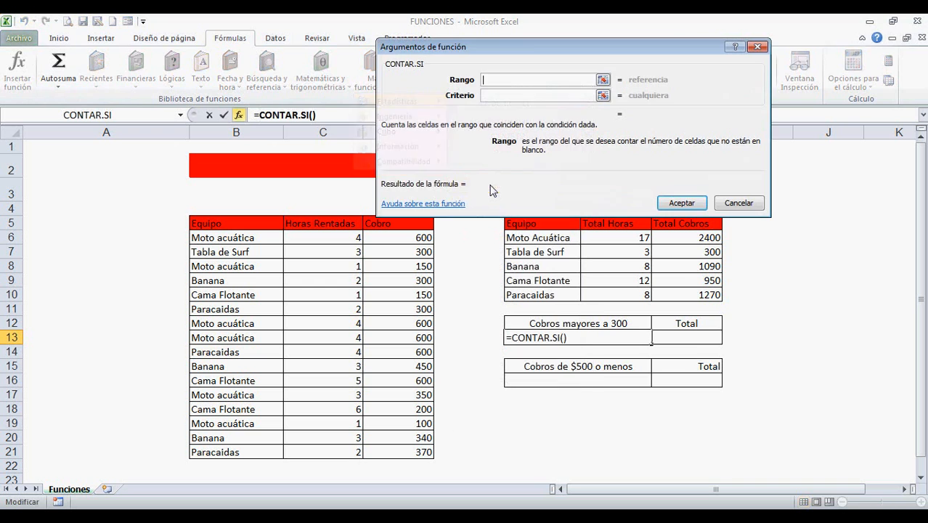
left_click_drag(535, 43, 662, 45)
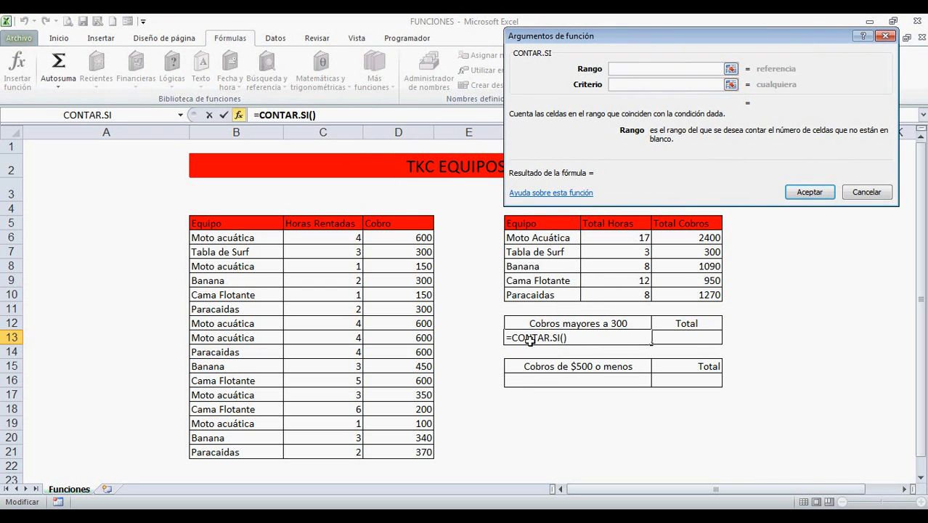
- Complete the CONTAR.SI formula with D6:D21 as its range and ">300" as its criterion
left_click(390, 239)
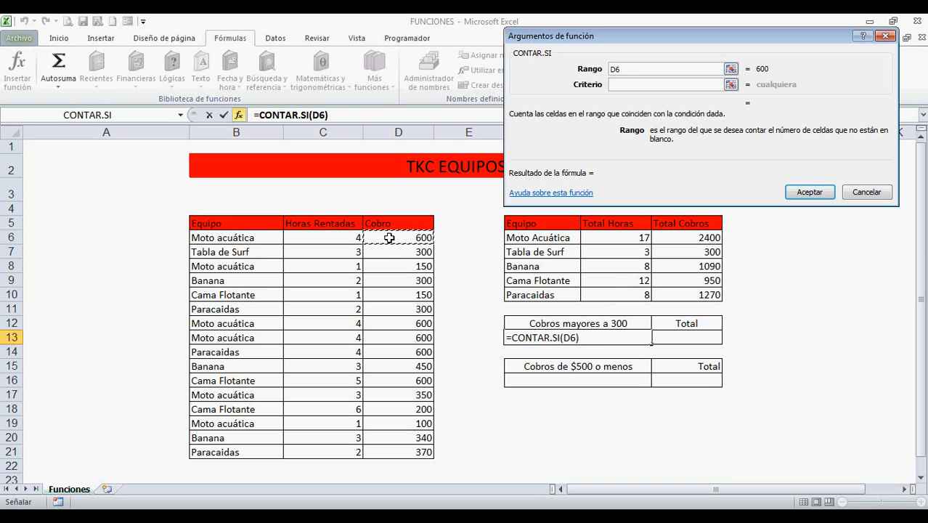
key("ctrl+shift+Down")
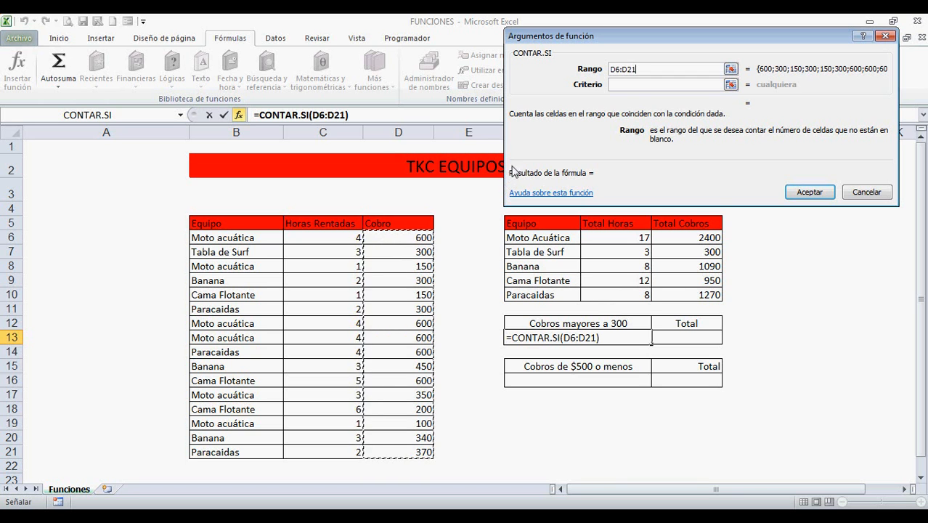
left_click(639, 84)
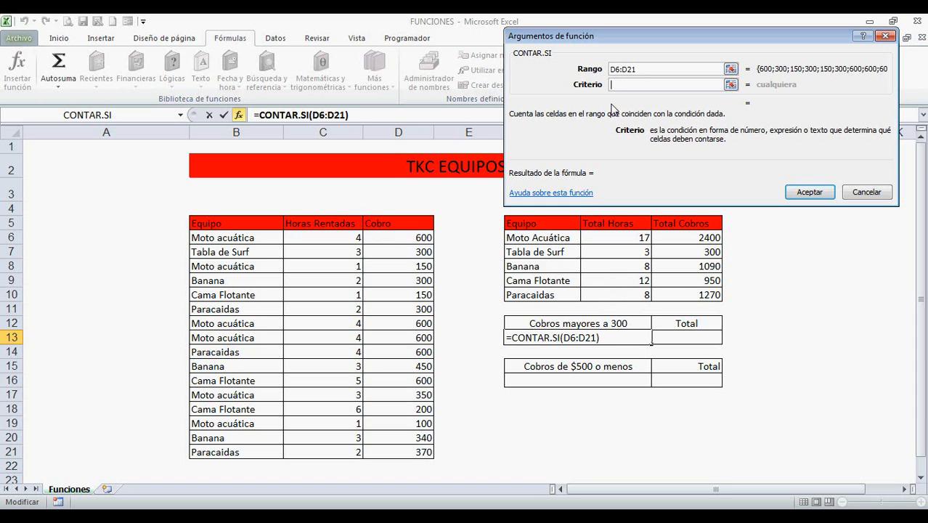
type("\">3")
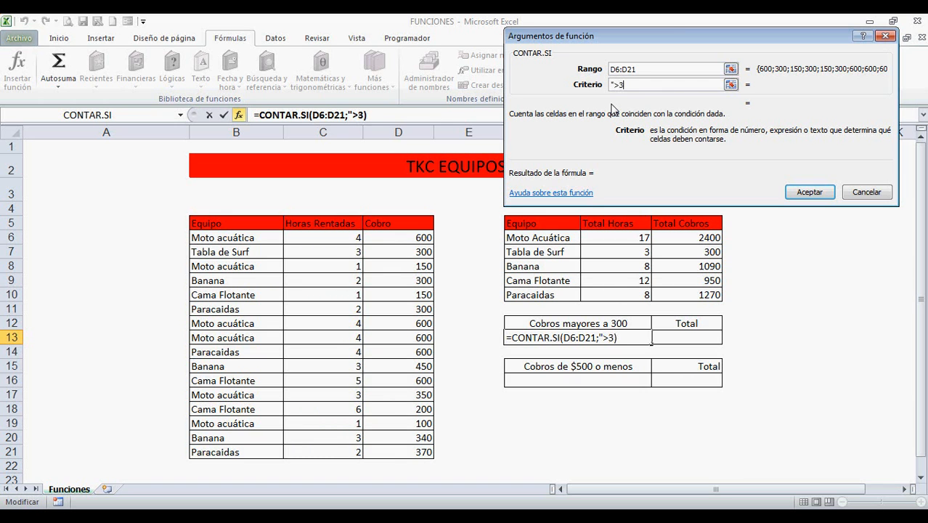
type("00\"")
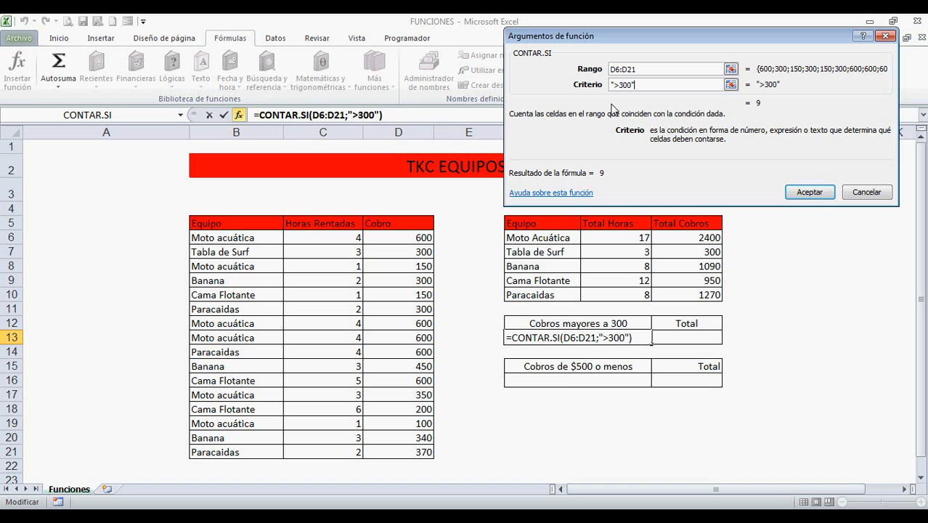
left_click(799, 193)
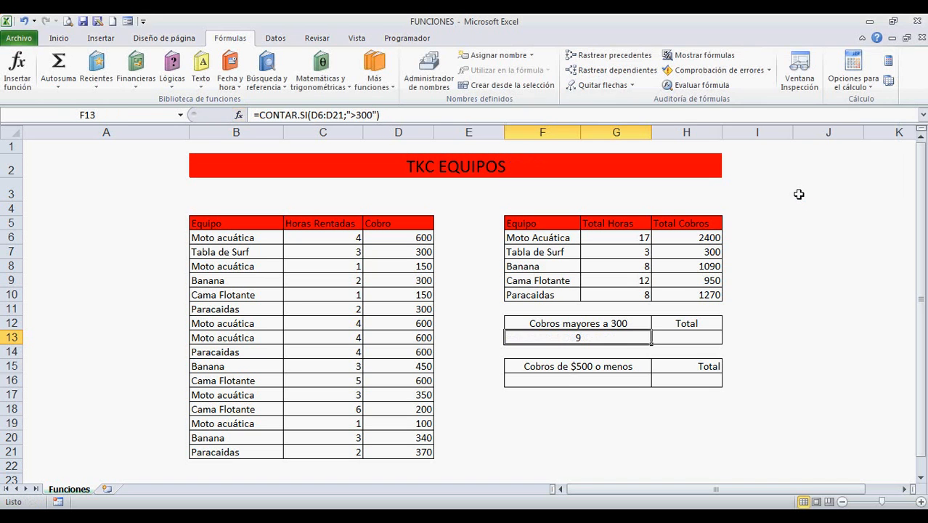
- Insert the SUMAR.SI function in H13, the Total cell beside the count of Cobros mayores a 300
left_click(711, 336)
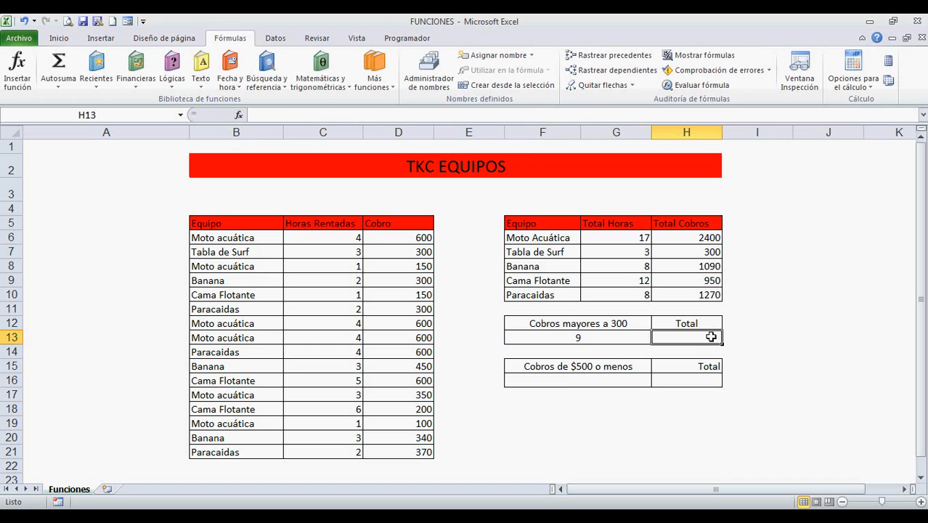
left_click(324, 93)
scroll(330, 294, "down", 6)
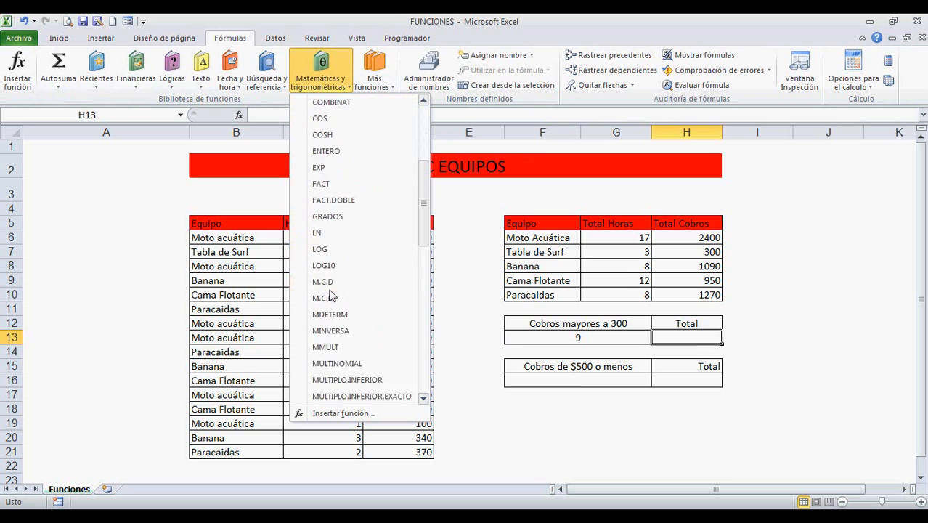
scroll(330, 294, "down", 3)
scroll(330, 296, "down", 6)
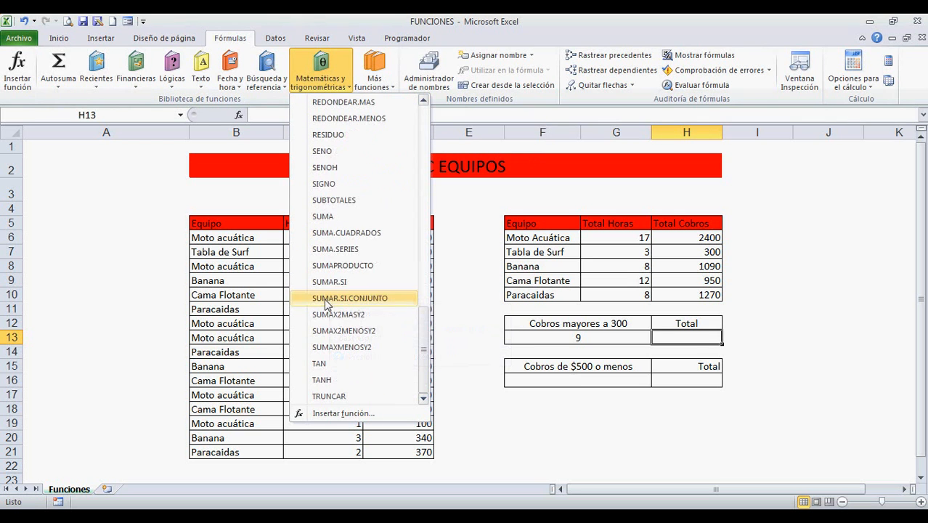
left_click(321, 276)
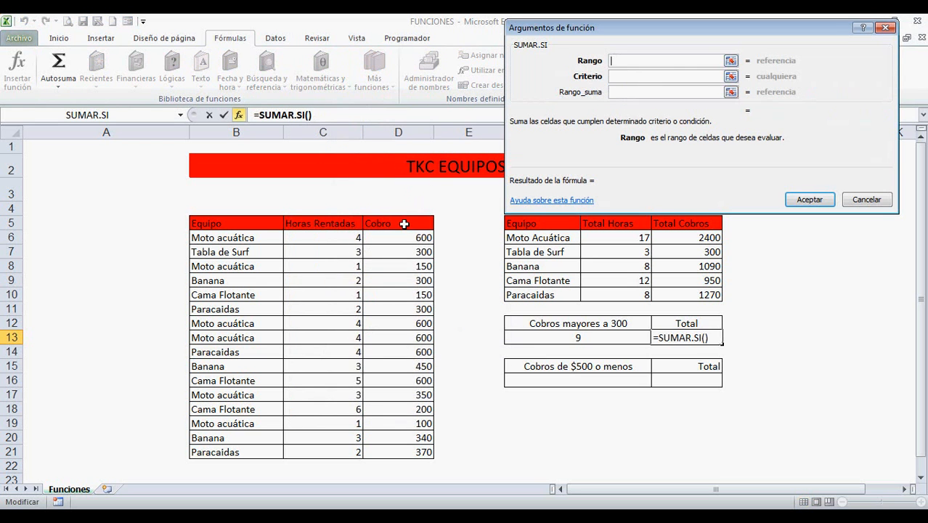
- Complete the SUMAR.SI formula in H13 with D6:D21 as its range and ">300" as its criterion
left_click(418, 239)
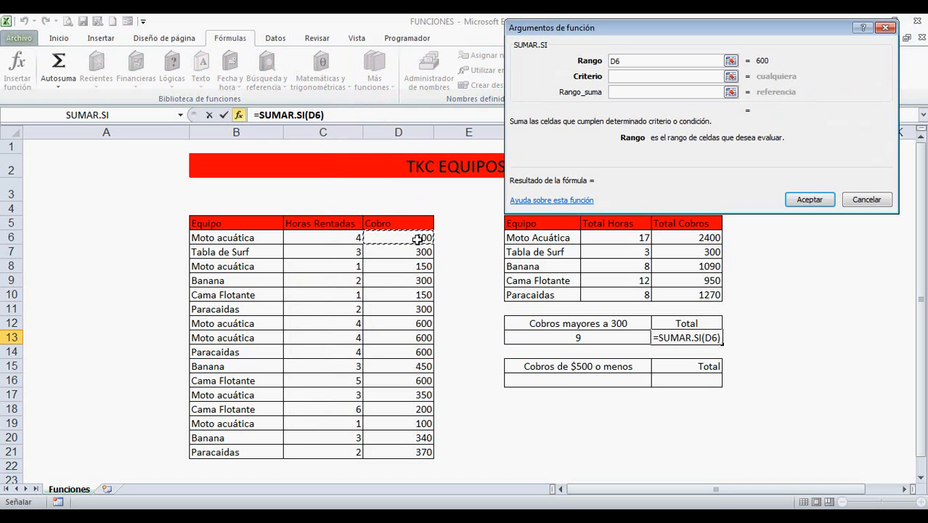
key("ctrl+shift+Down")
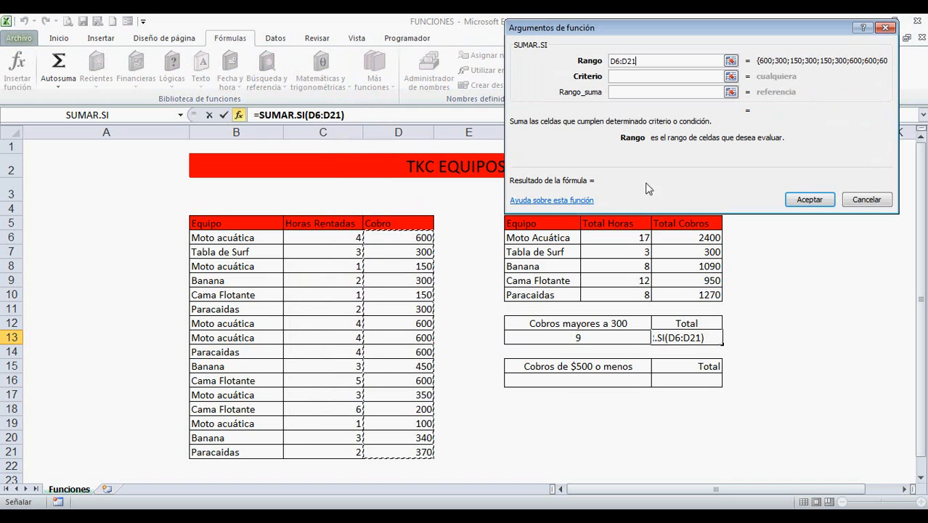
left_click(612, 76)
type("\">")
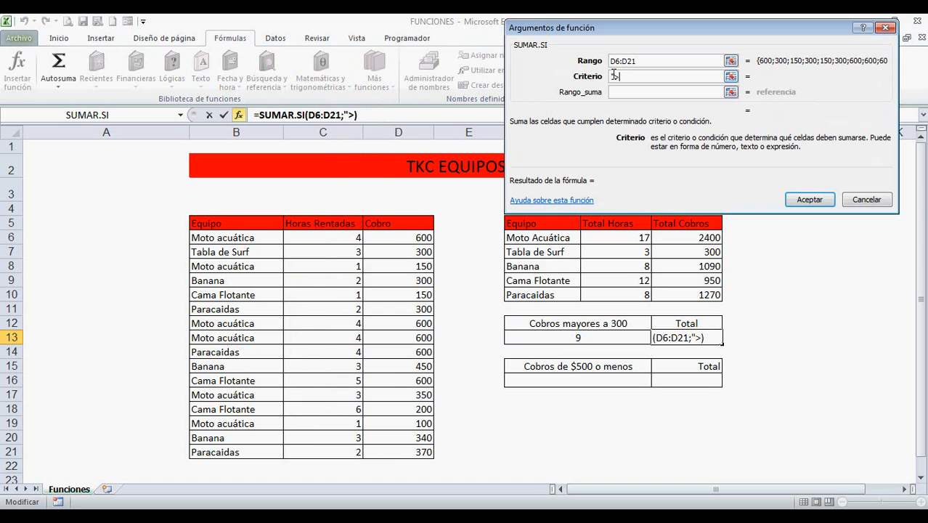
type("300\"")
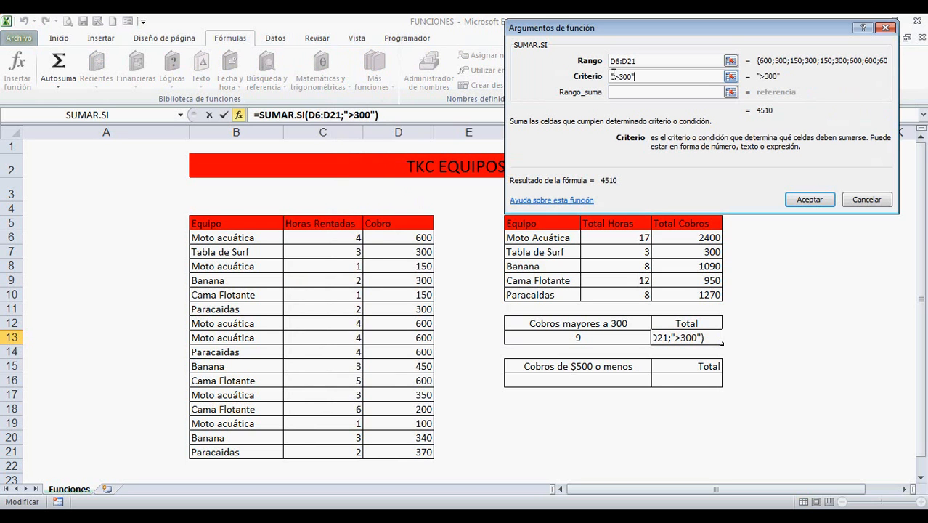
left_click(827, 195)
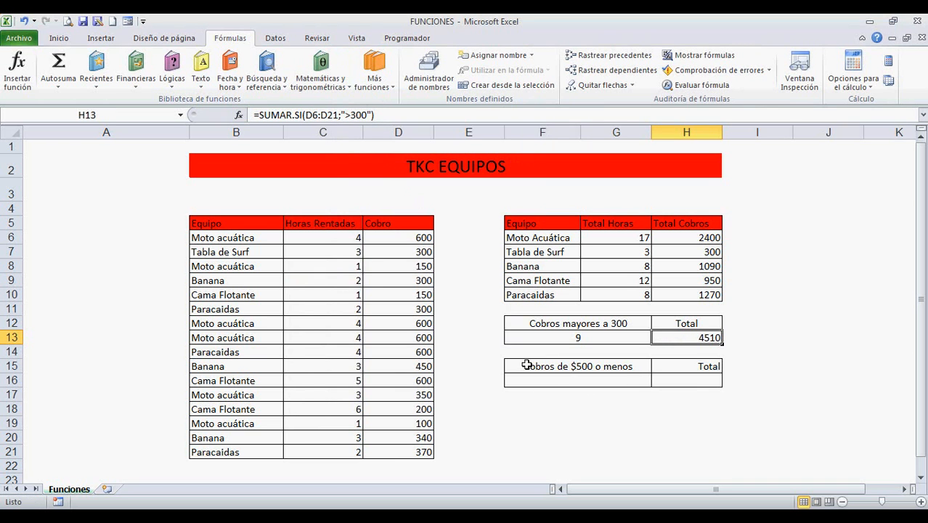
- Insert the CONTAR.SI function in F16, the cell below Cobros de $500 o menos
left_click(624, 378)
left_click(376, 82)
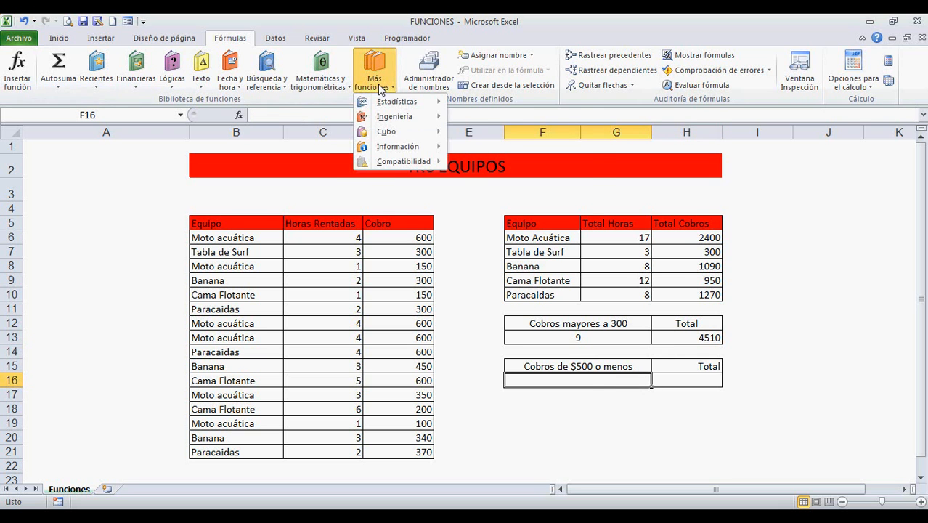
mouse_move(389, 102)
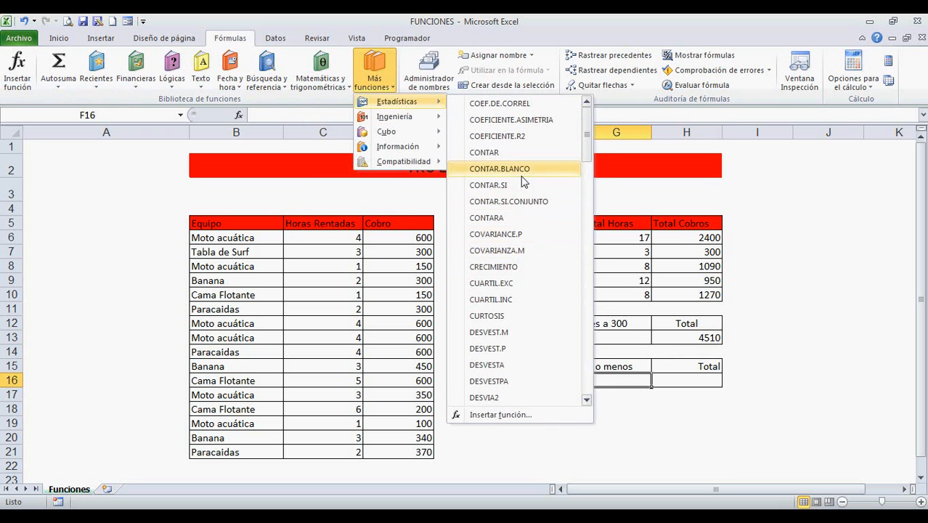
left_click(513, 185)
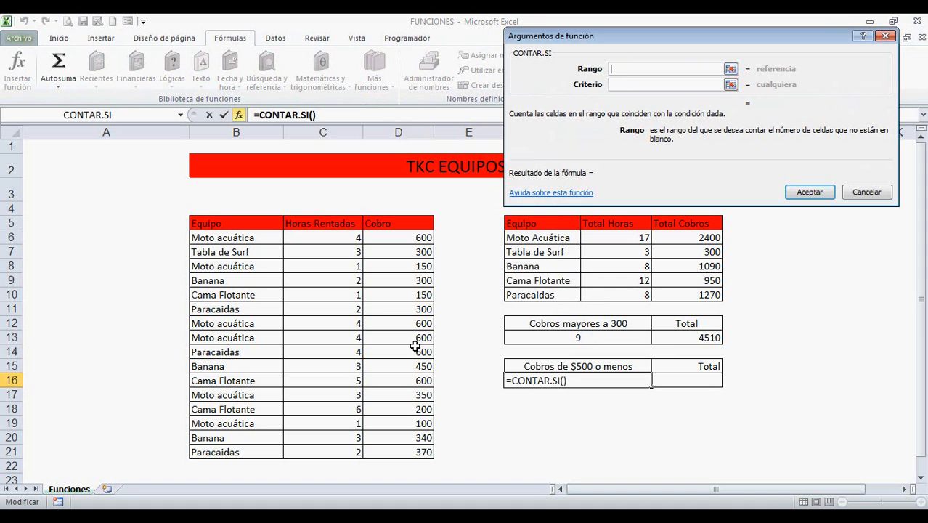
- Complete the CONTAR.SI formula in F16 with D6:D21 as its range and "<=500" as its criterion
left_click(398, 241)
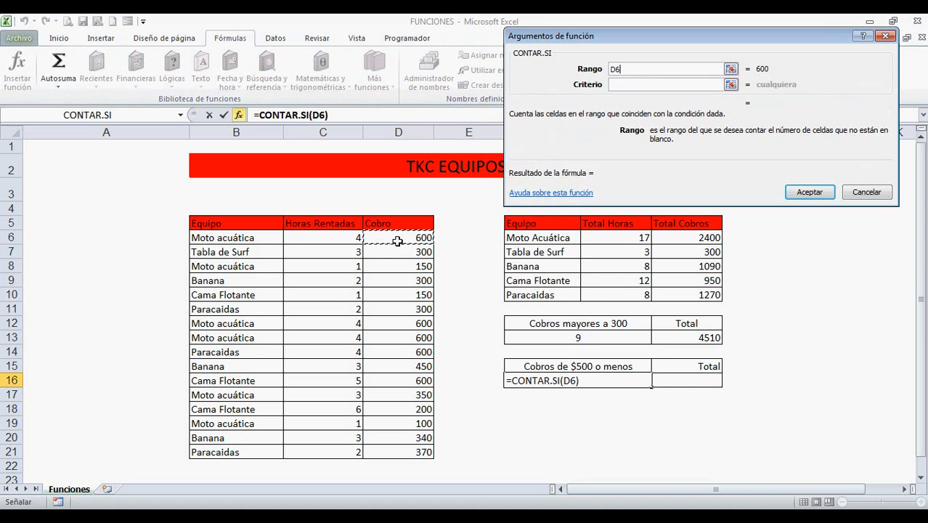
key("ctrl+shift+Down")
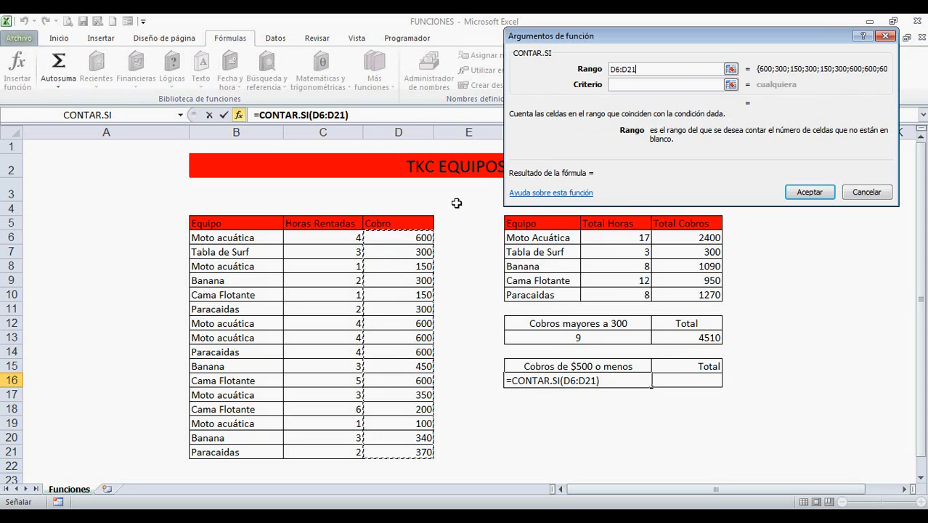
left_click(630, 85)
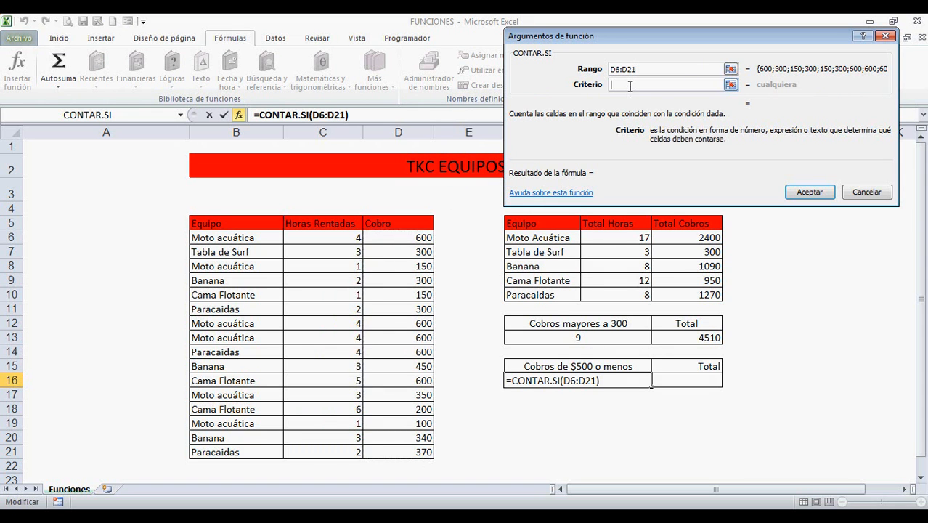
type("\">")
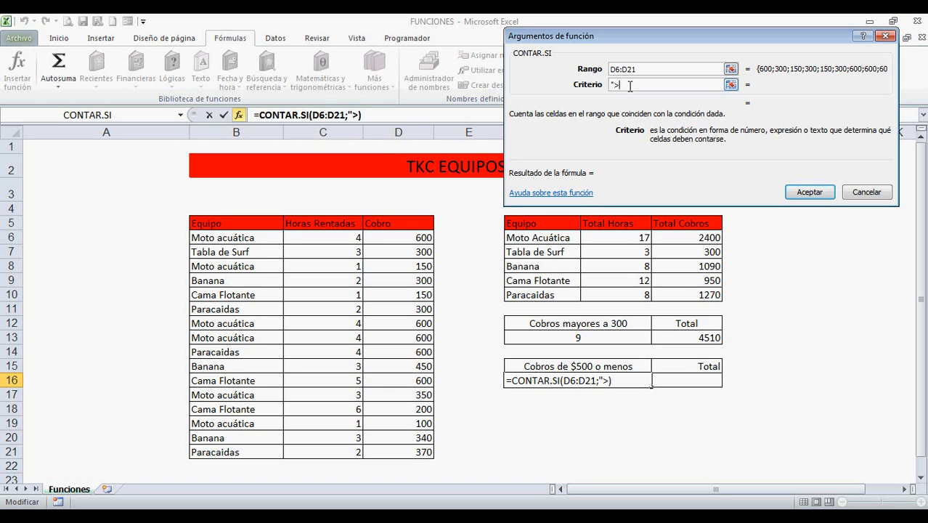
key("BackSpace")
type("<=500")
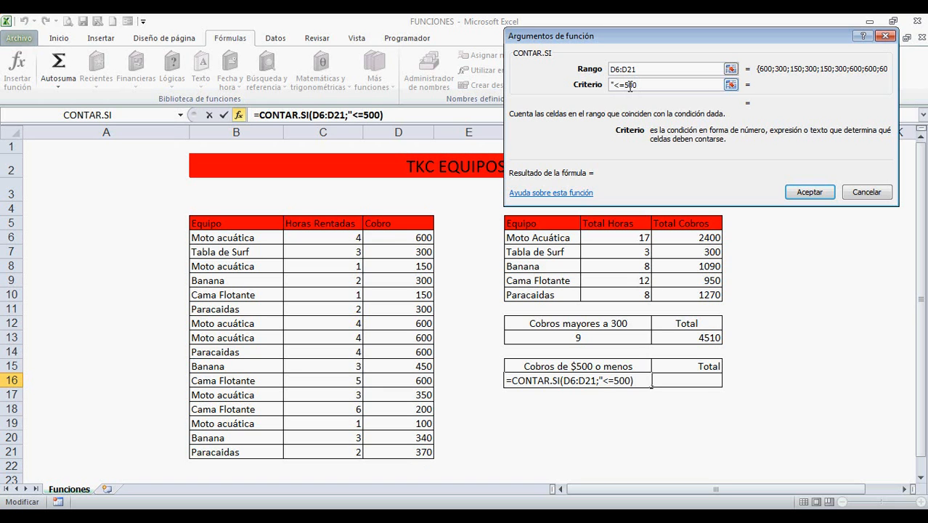
type("\"")
left_click(798, 191)
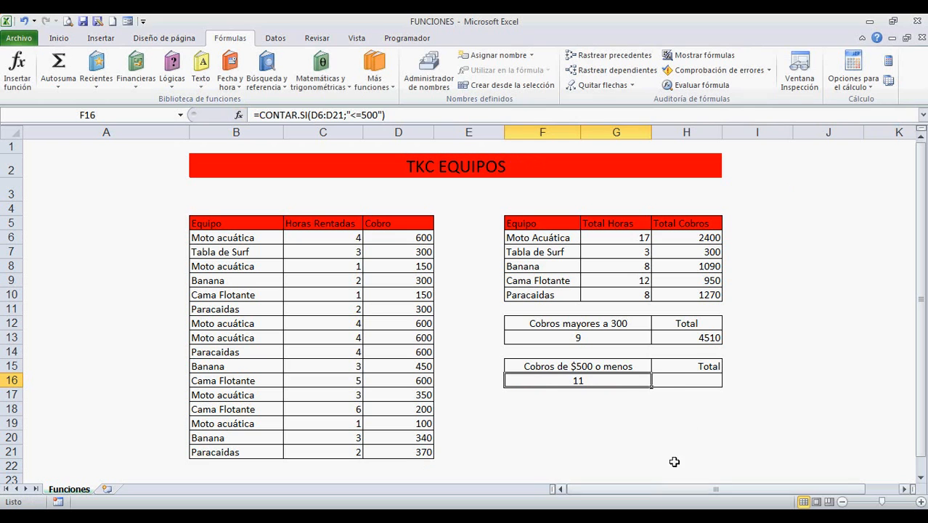
- Insert the SUMAR.SI function in H16, the Total cell beside the count of Cobros de $500 o menos
left_click(685, 382)
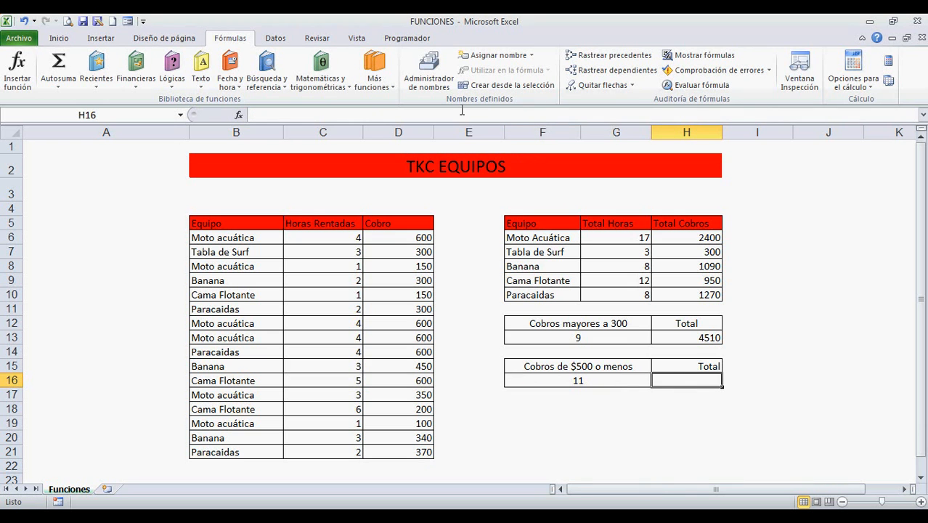
left_click(348, 92)
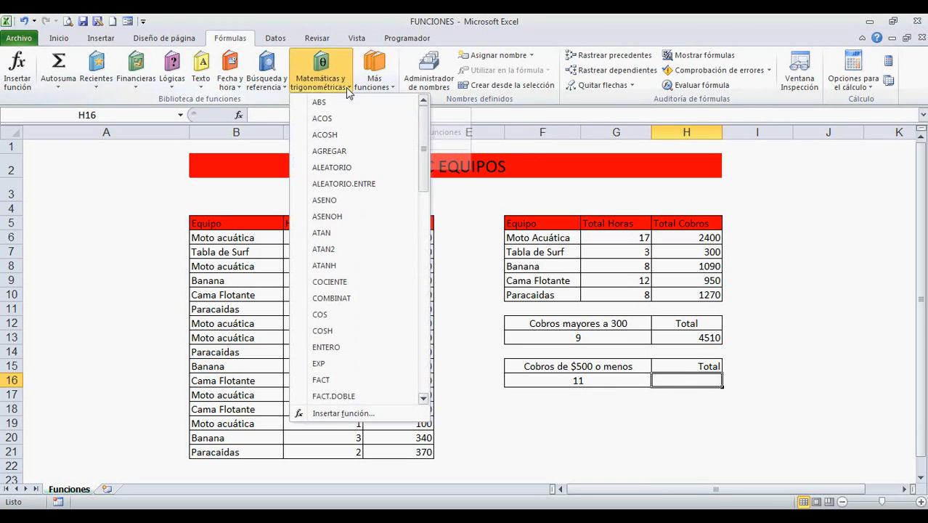
scroll(362, 327, "down", 10)
scroll(363, 323, "down", 4)
left_click(341, 281)
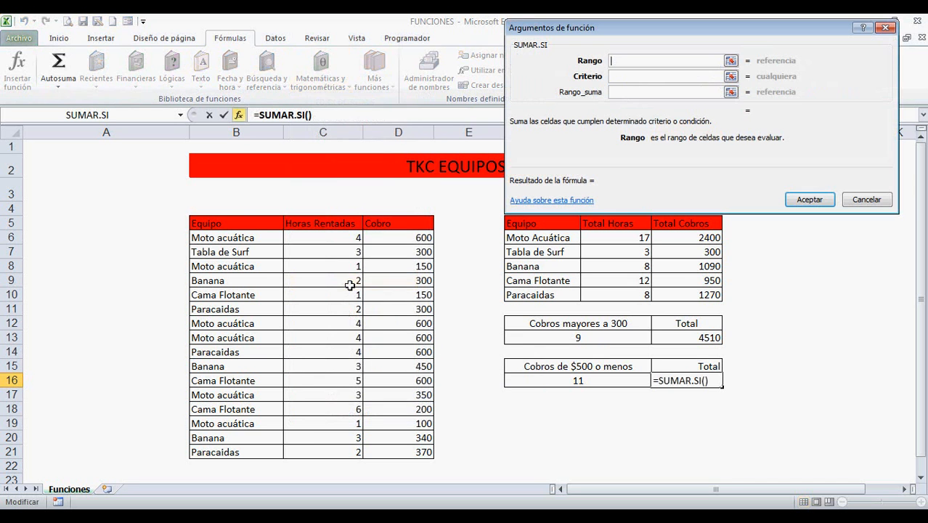
- Complete the SUMAR.SI formula in H16 with D6:D21 as its range and "<=500" as its criterion
left_click_drag(416, 238, 423, 437)
left_click(423, 437)
left_click(400, 247)
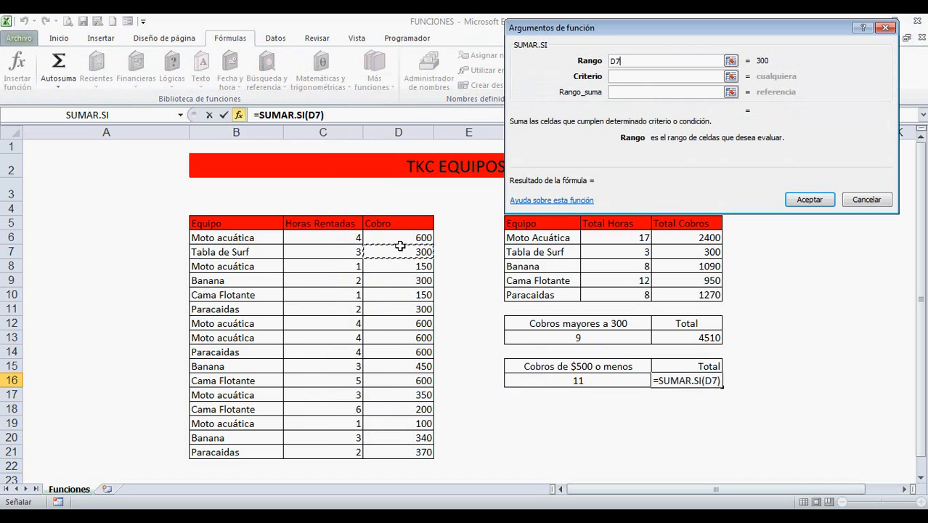
left_click(399, 237)
key("ctrl+shift+Down")
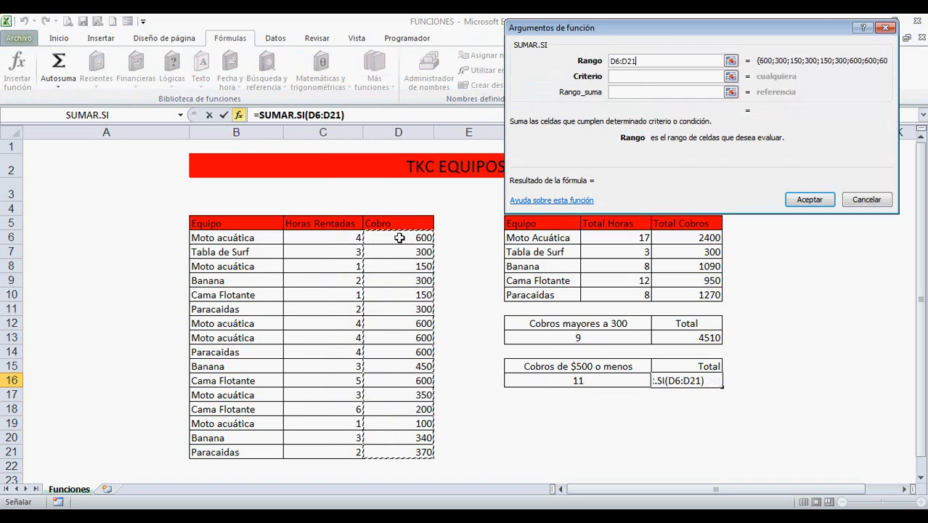
left_click(617, 76)
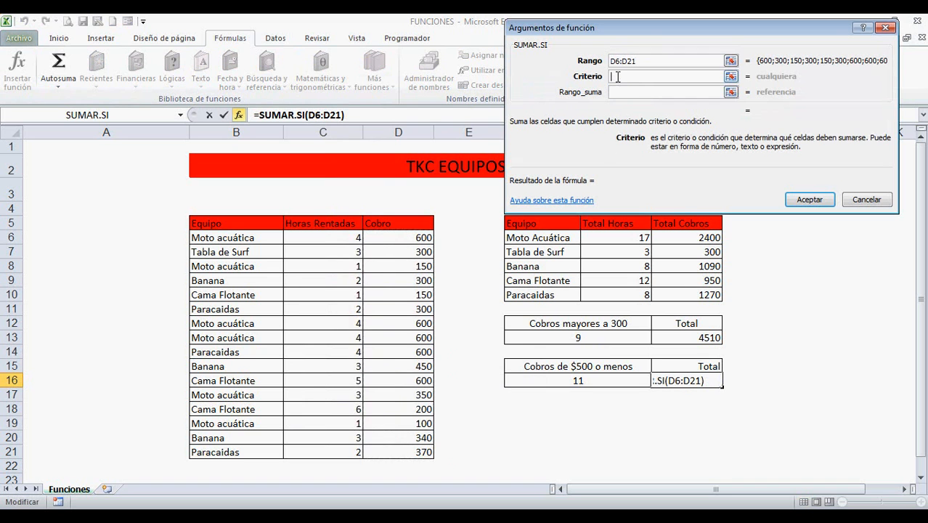
type("\"")
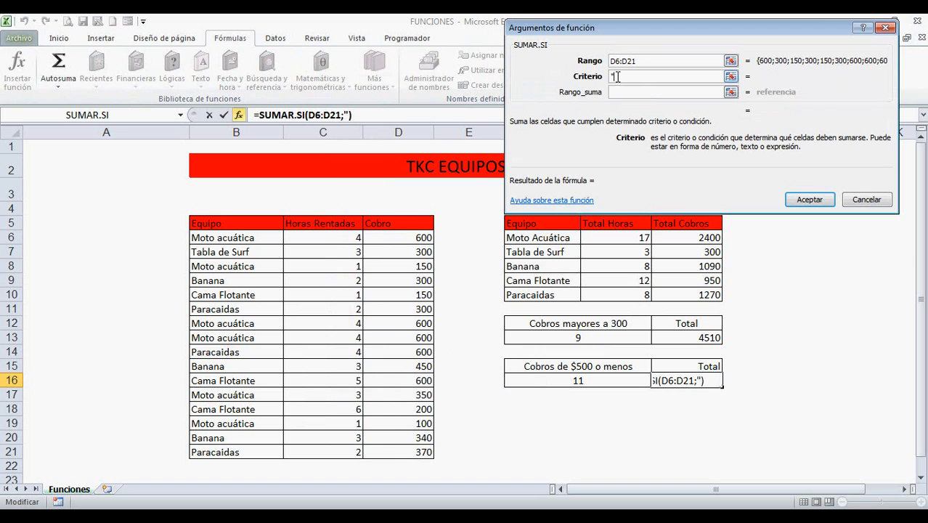
type("<=500")
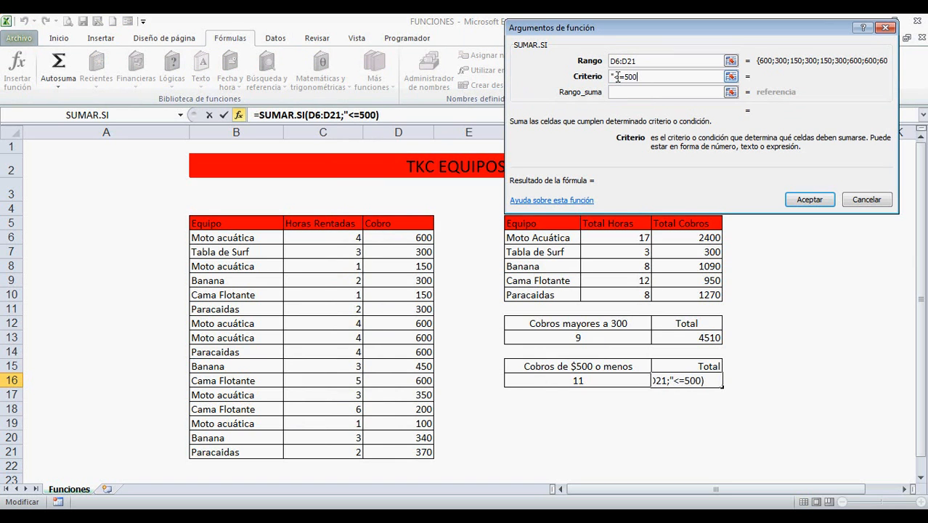
type("\"")
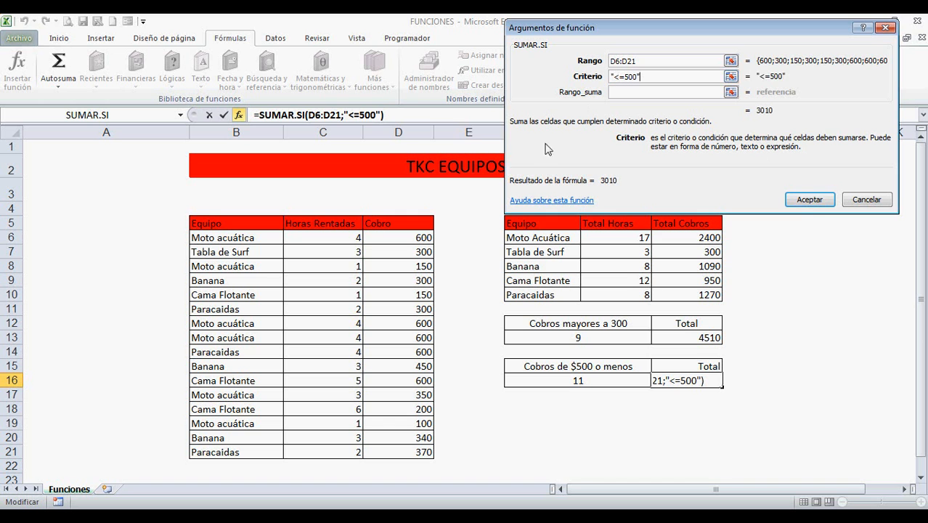
left_click(817, 198)
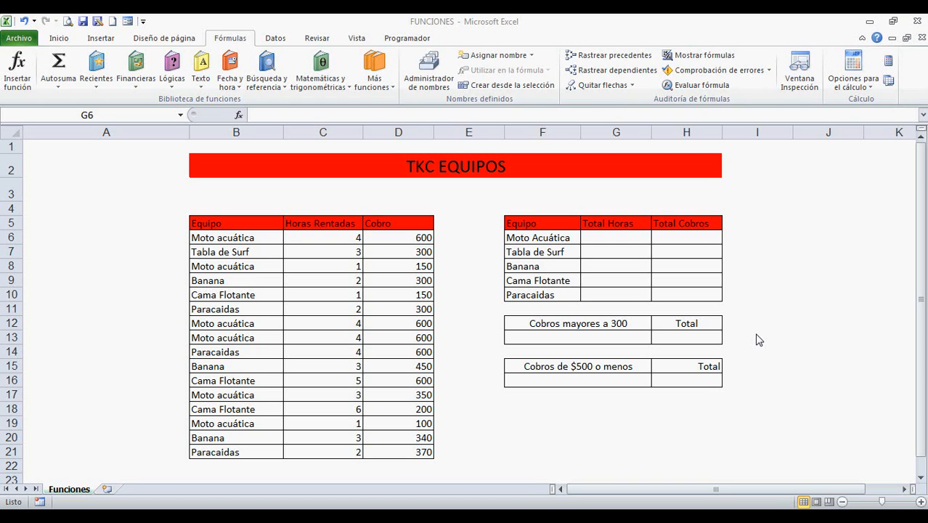
- Insert the SUMAR.SI function in G6, the Total Horas cell for Moto Acuática, keeping the equipment tables uncovered
left_click(629, 240)
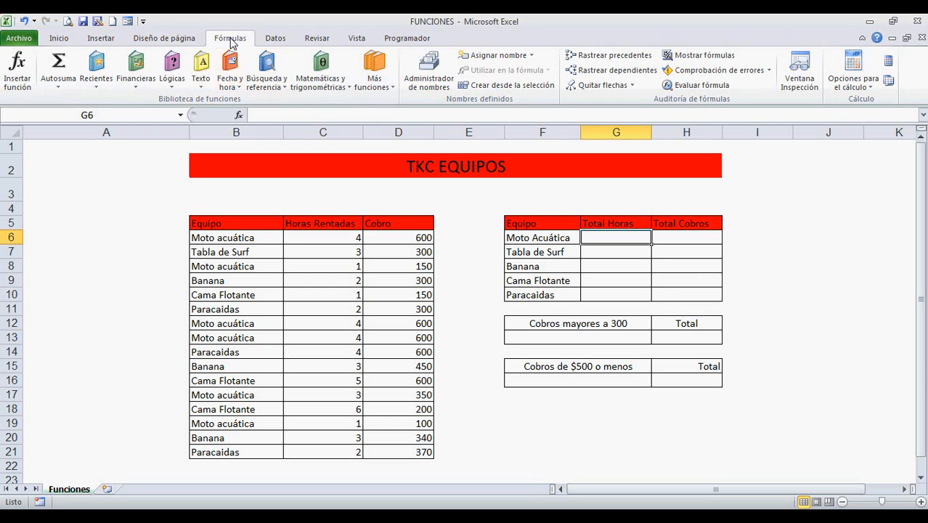
left_click(337, 89)
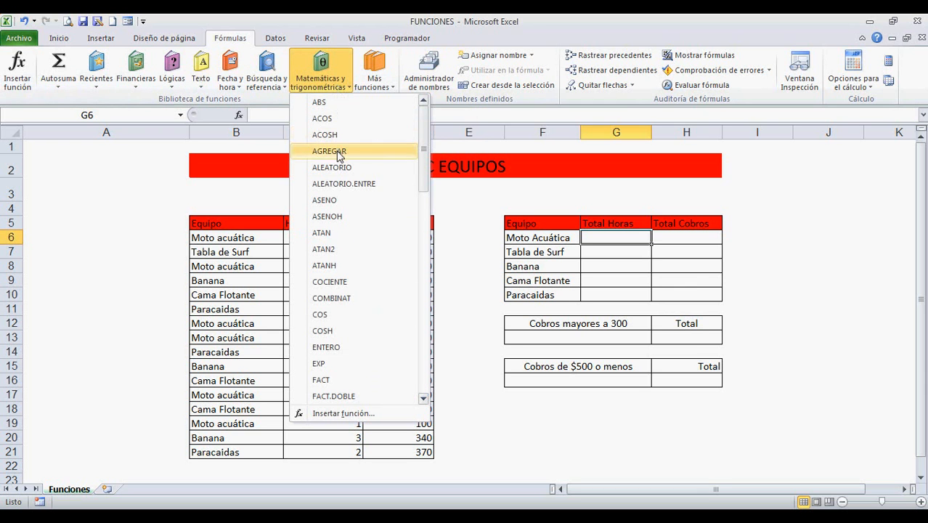
scroll(337, 164, "down", 11)
scroll(338, 174, "down", 4)
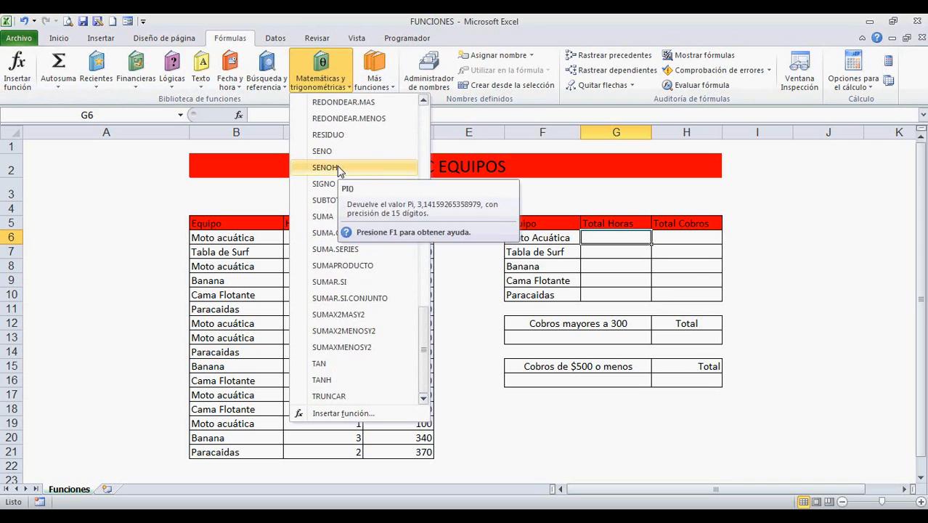
left_click(344, 287)
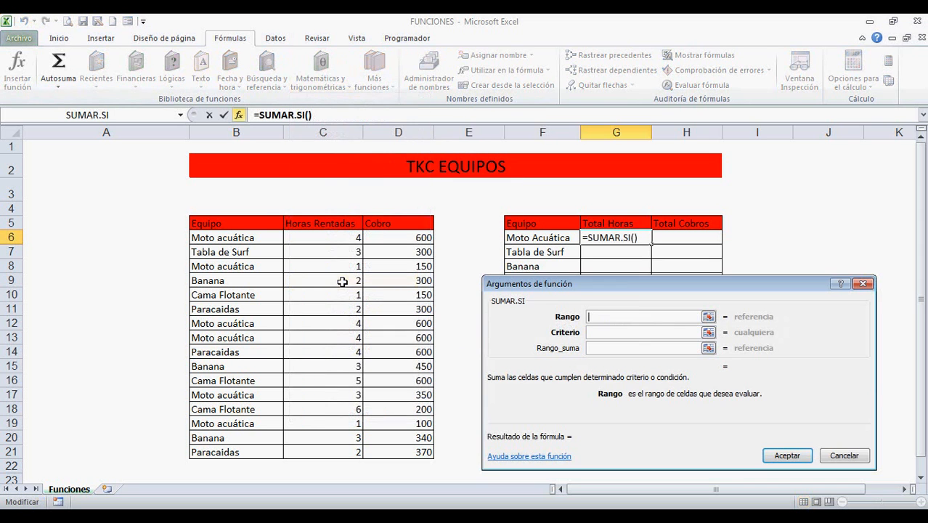
left_click_drag(642, 284, 614, 30)
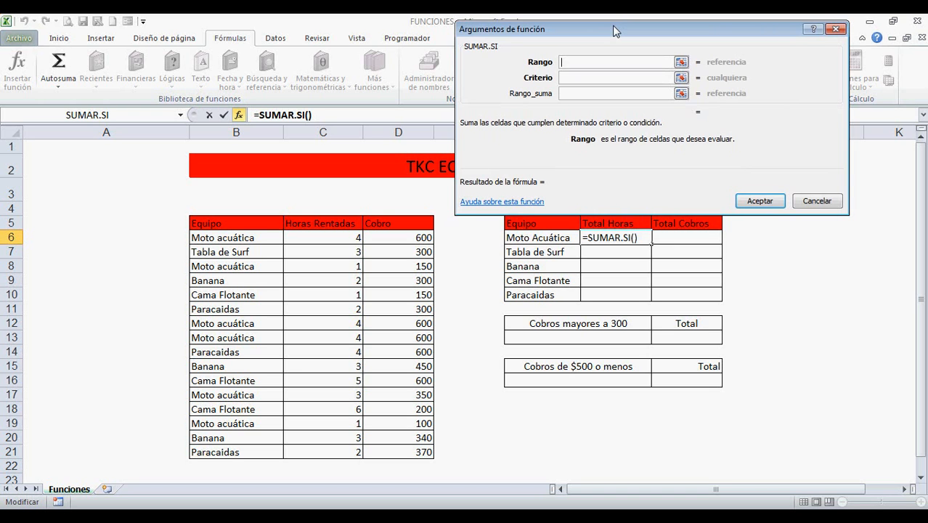
- Set the range of the Total Horas SUMAR.SI formula to the absolute reference $B$6:$D$21
left_click(258, 241)
key("shift+Right")
key("shift+Right")
key("ctrl+shift+Down")
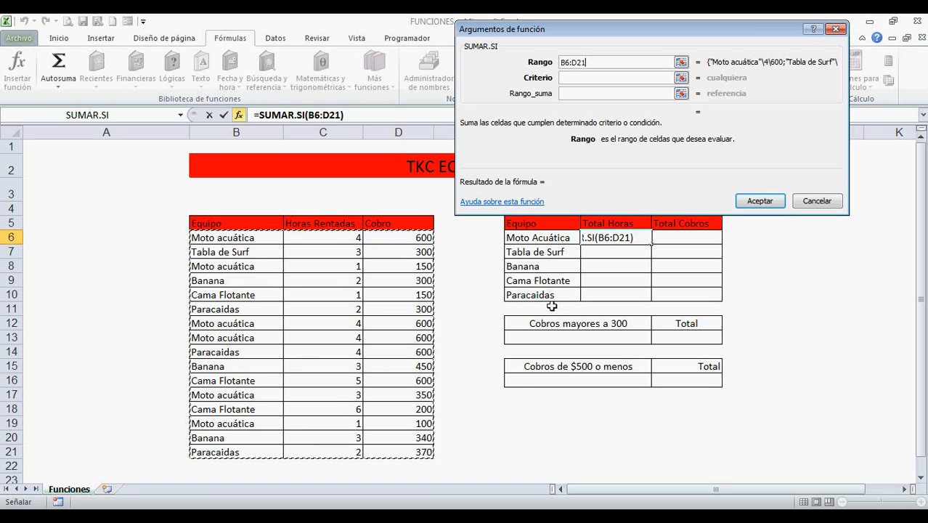
left_click_drag(596, 62, 528, 66)
key("F4")
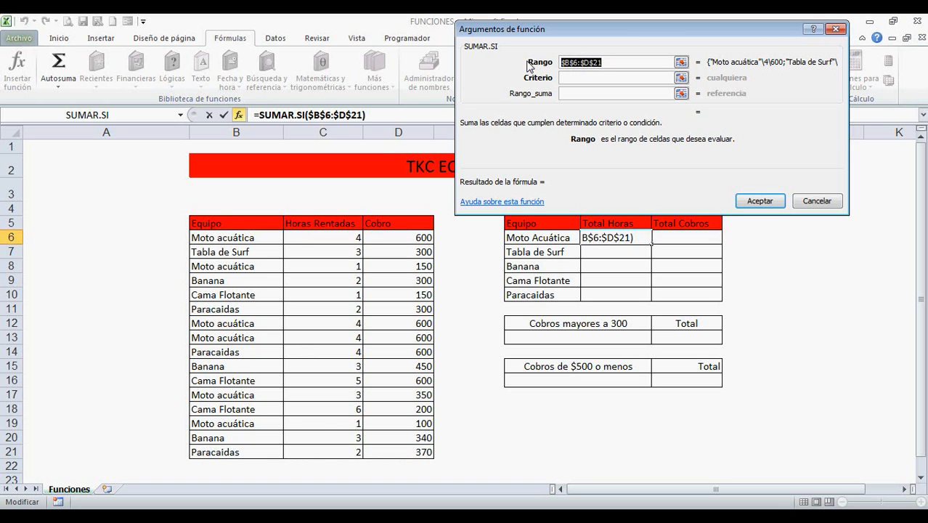
- Complete the Total Horas SUMAR.SI formula with criterion F6 and sum range $C$6:$C$21, and fill it down to G10
left_click(576, 77)
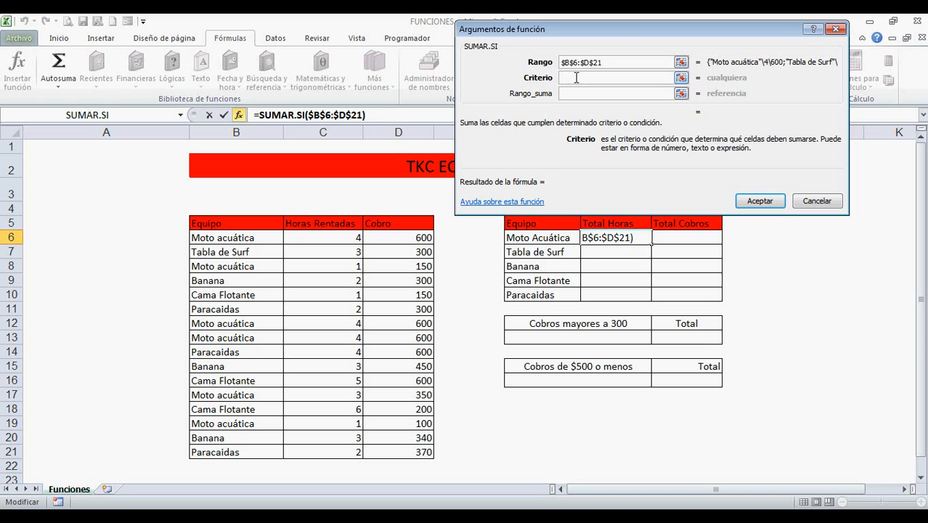
left_click(537, 238)
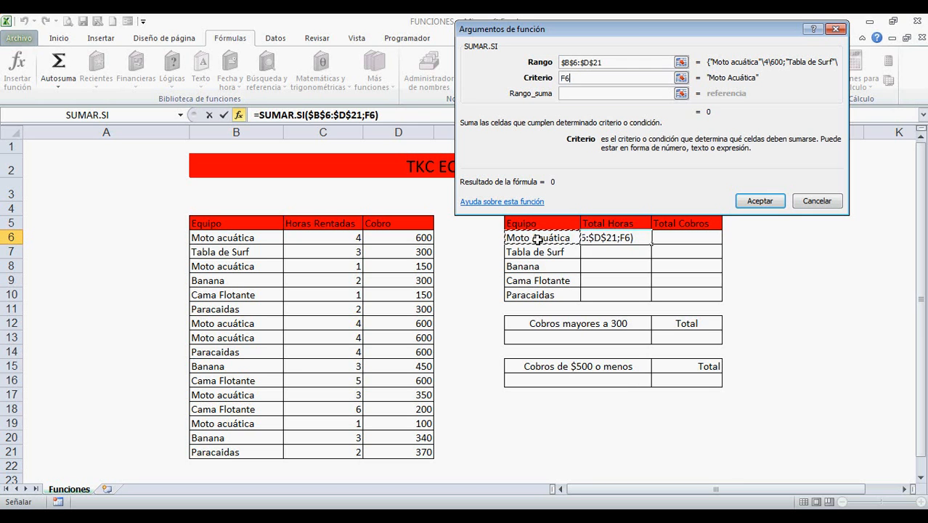
left_click(575, 93)
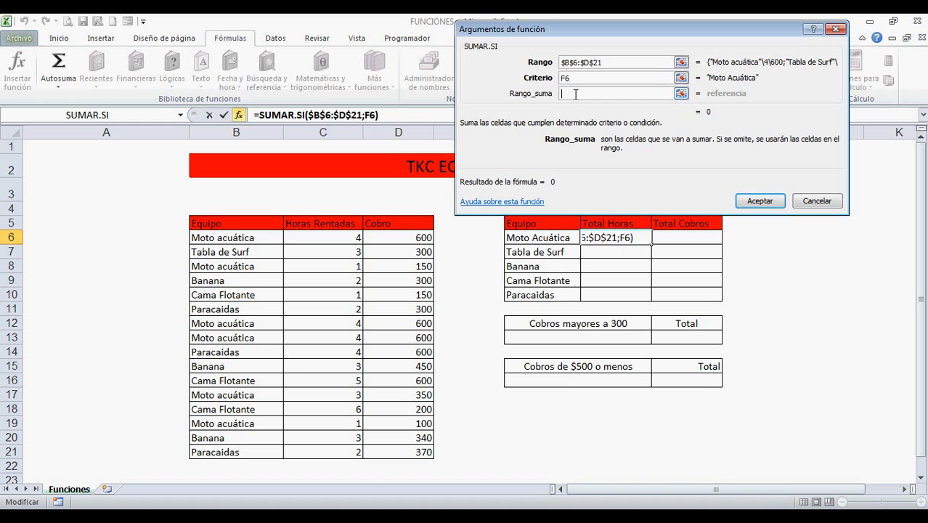
left_click(404, 235)
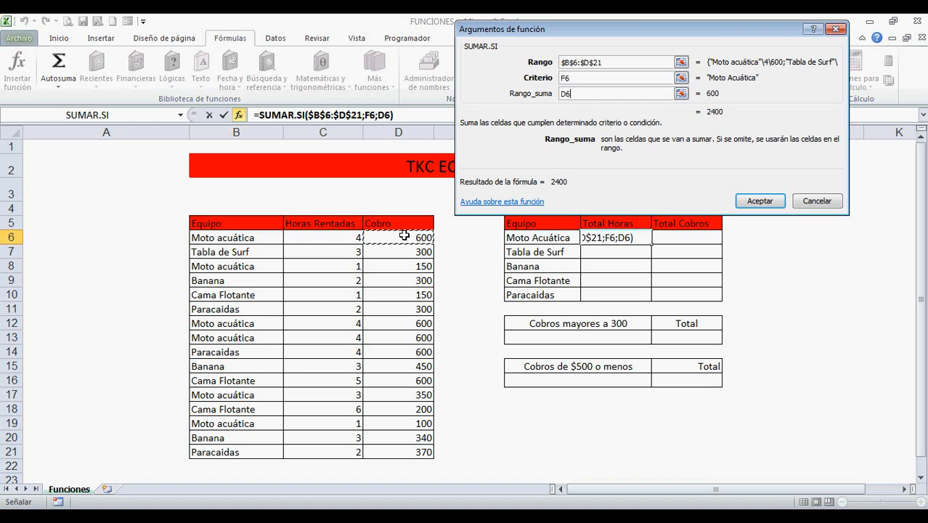
left_click(318, 238)
key("ctrl+shift+Down")
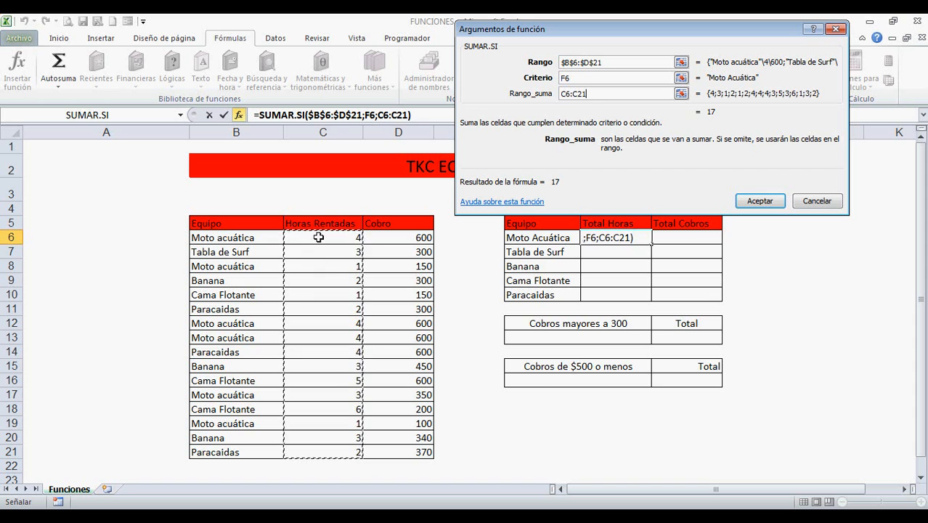
key("F4")
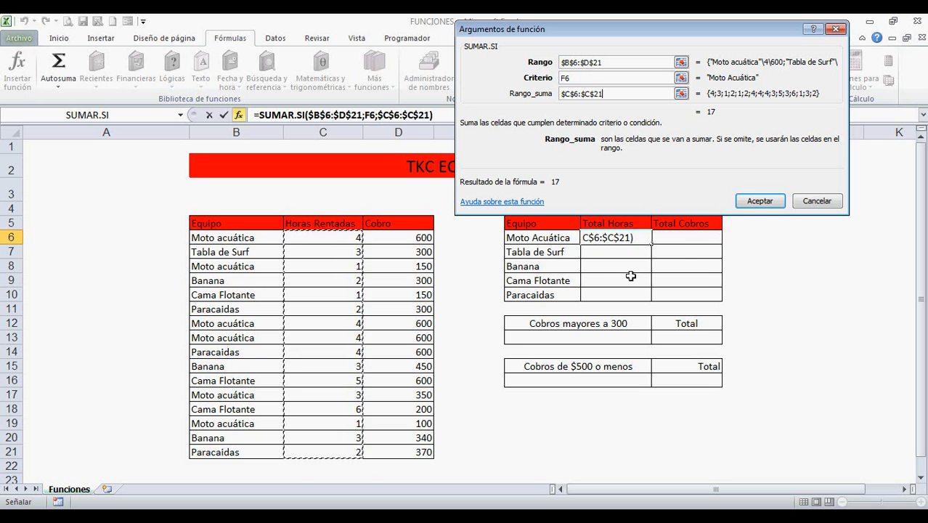
left_click(755, 202)
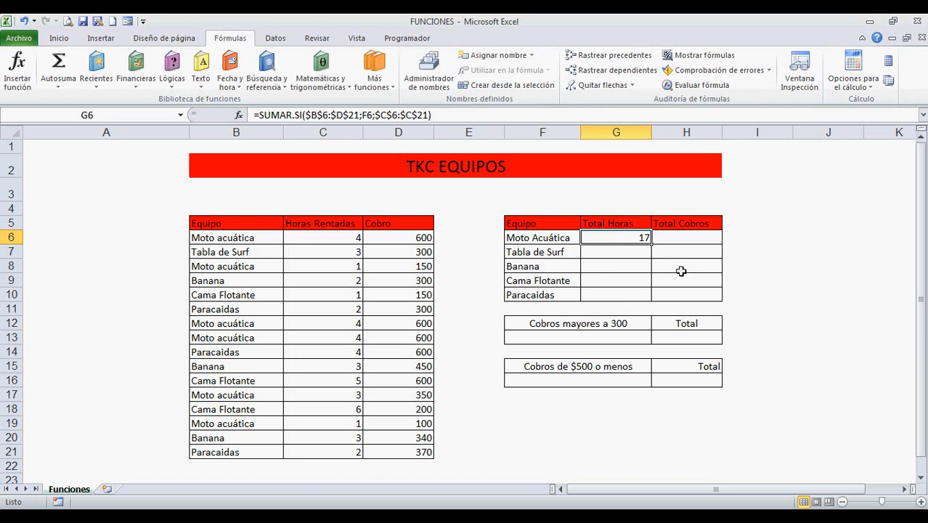
left_click_drag(652, 244, 653, 300)
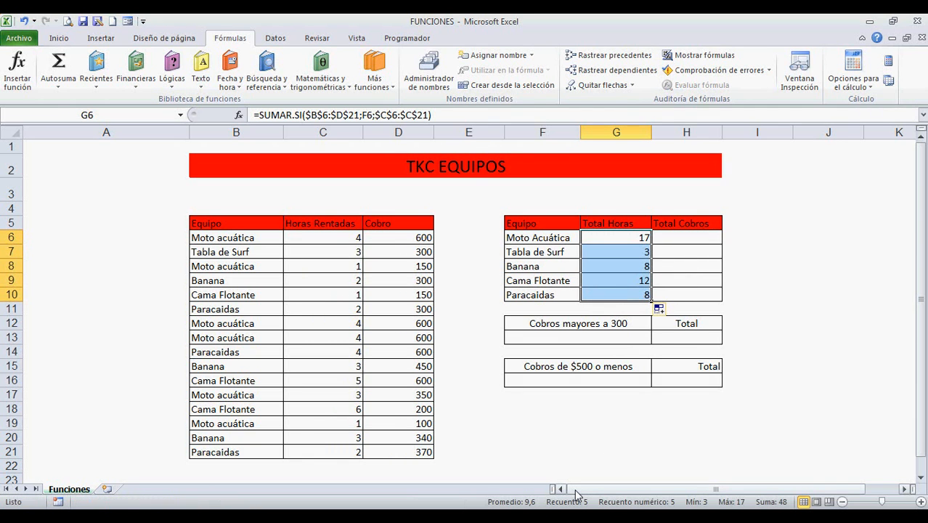
- Insert the SUMAR.SI function in H6, the Total Cobros cell for Moto Acuática, keeping the rental table uncovered
left_click(681, 236)
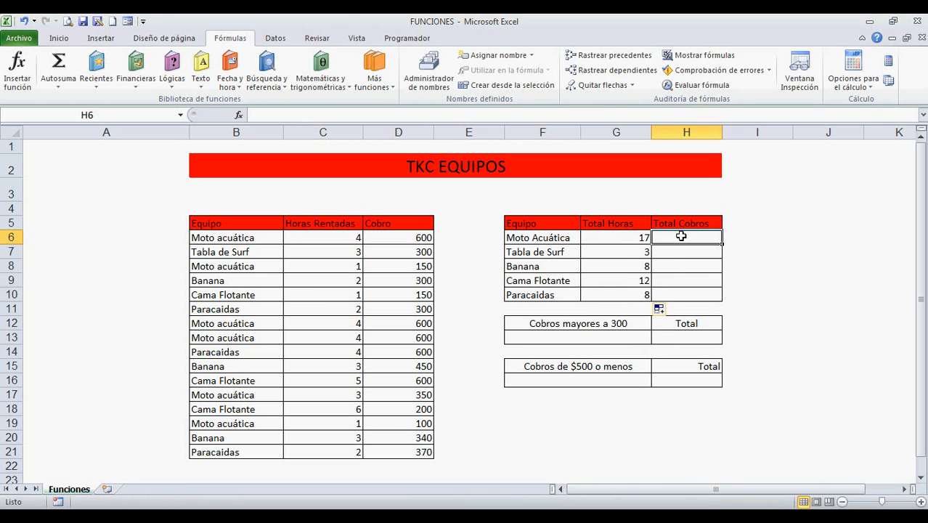
left_click(351, 85)
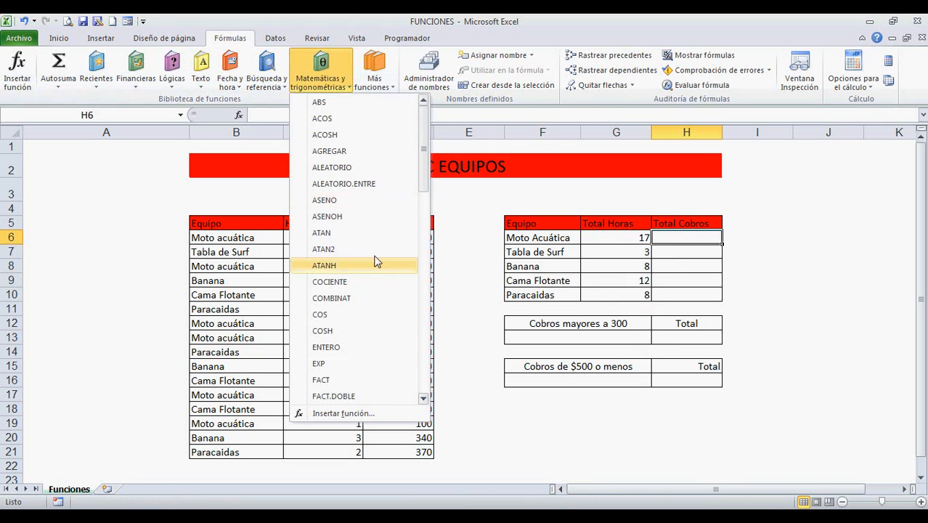
scroll(375, 270, "down", 15)
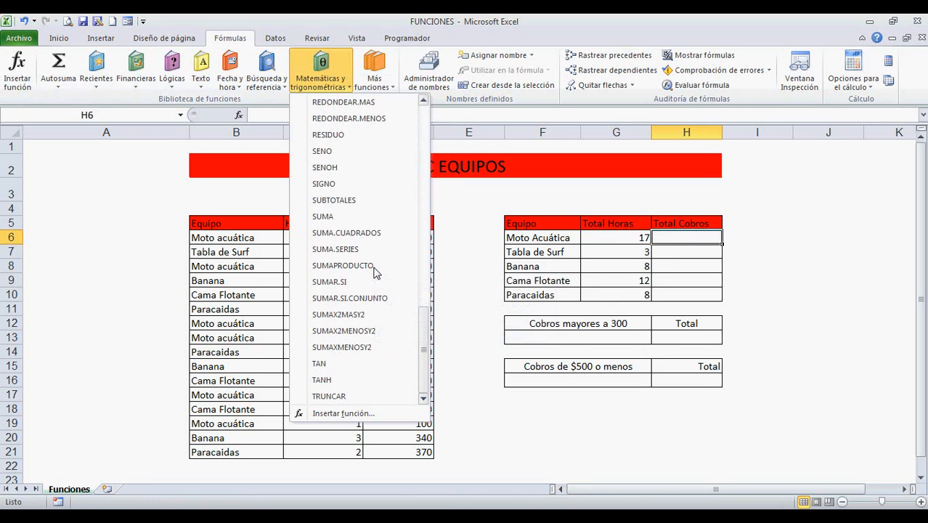
left_click(347, 281)
left_click_drag(555, 45, 612, 73)
- Set the range of the Total Cobros SUMAR.SI formula to the absolute reference $B$6:$D$21
left_click(245, 241)
key("shift+Right")
key("shift+Right")
key("shift+Down")
key("ctrl+shift+Down")
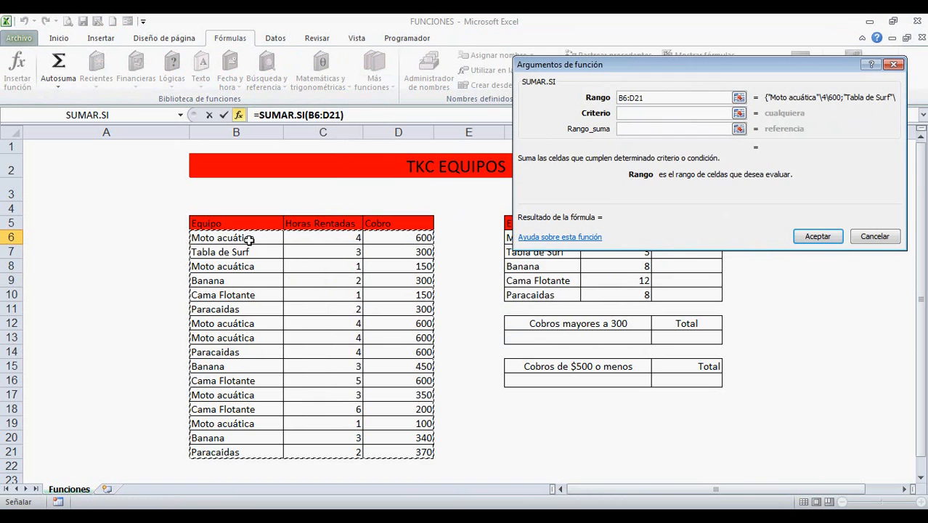
left_click(624, 114)
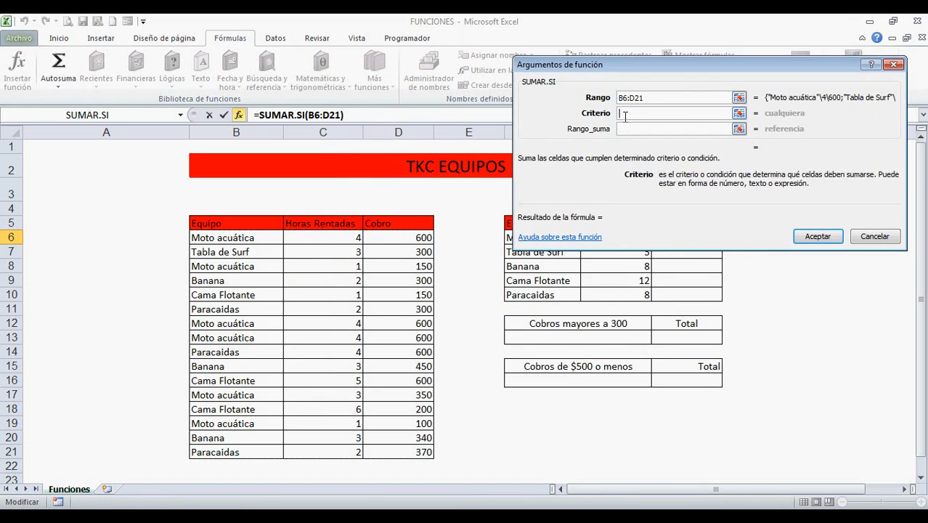
left_click(653, 96)
left_click_drag(653, 98, 701, 62)
key("F4")
- Complete the Total Cobros SUMAR.SI formula with criterion F6 and sum range $D$6:$D$21, and fill it down to H10
left_click(653, 114)
left_click(521, 239)
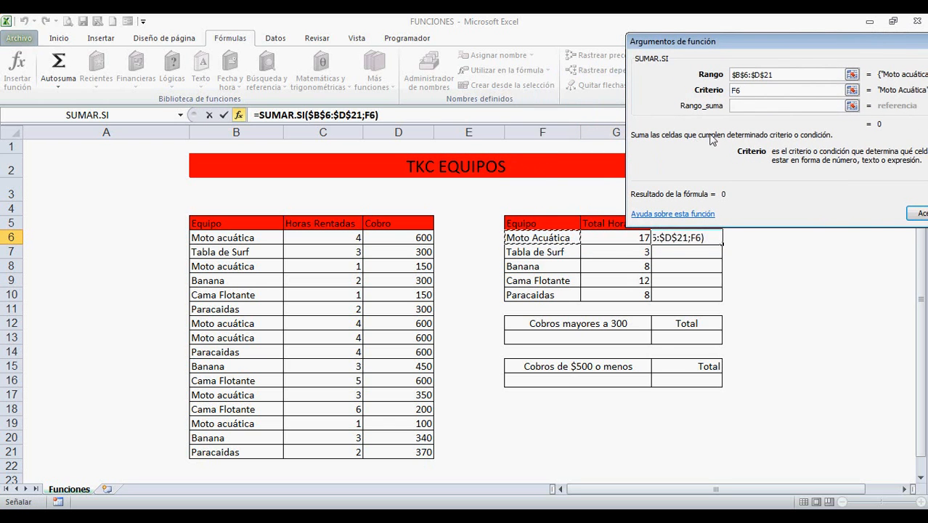
left_click(745, 106)
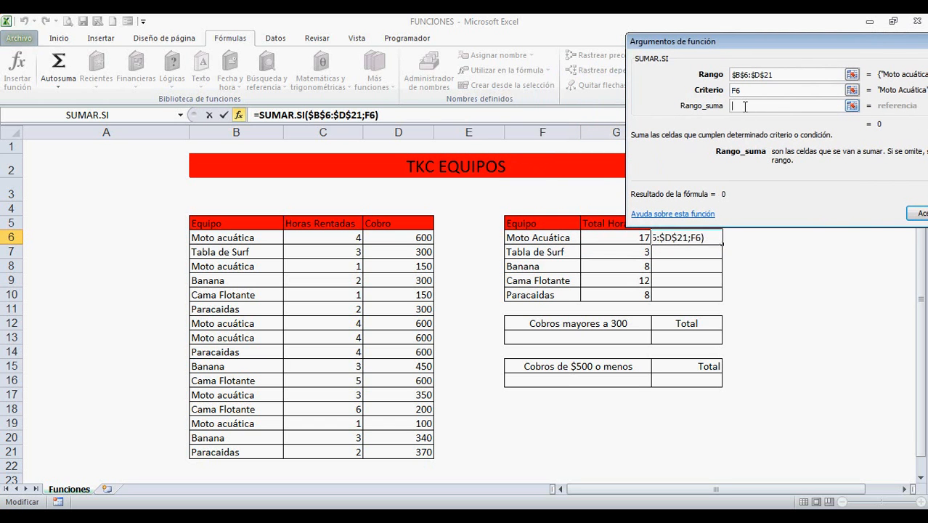
left_click(421, 237)
key("ctrl+shift+Down")
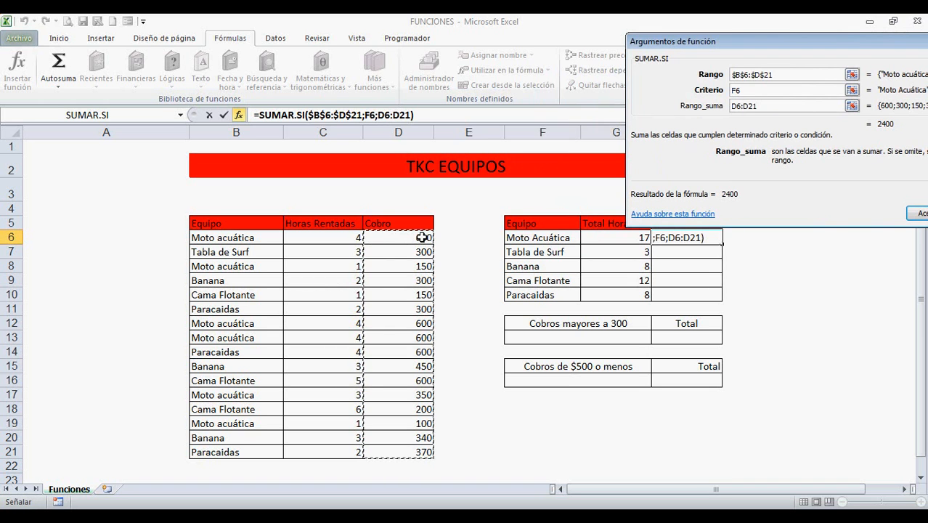
key("F4")
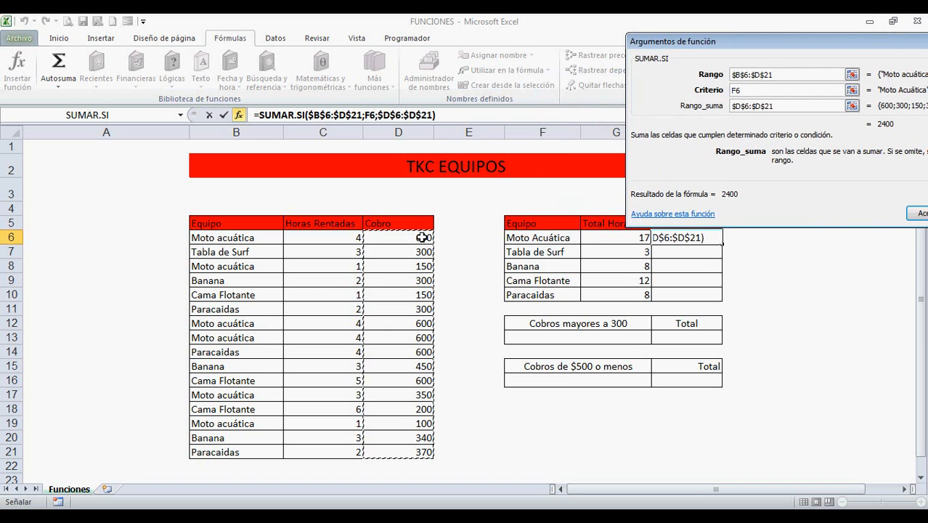
left_click_drag(668, 42, 425, 62)
left_click(685, 233)
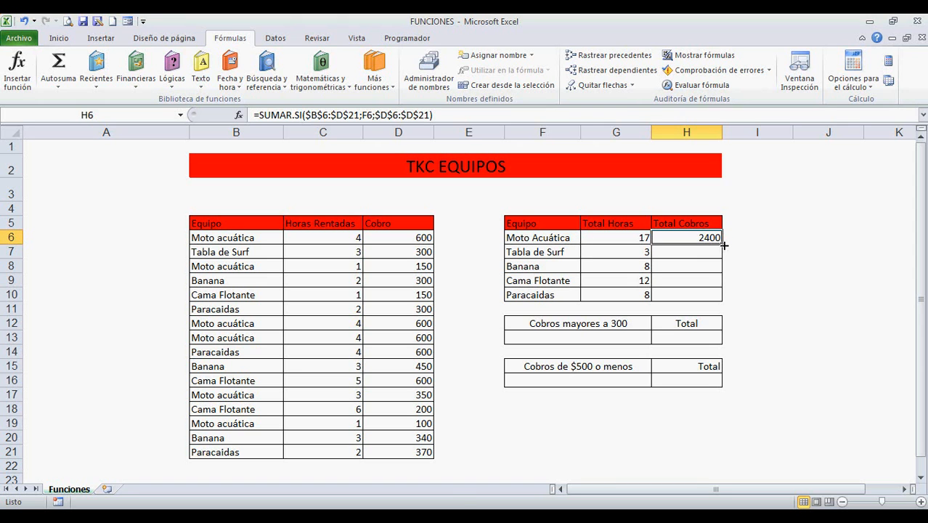
left_click_drag(724, 245, 722, 298)
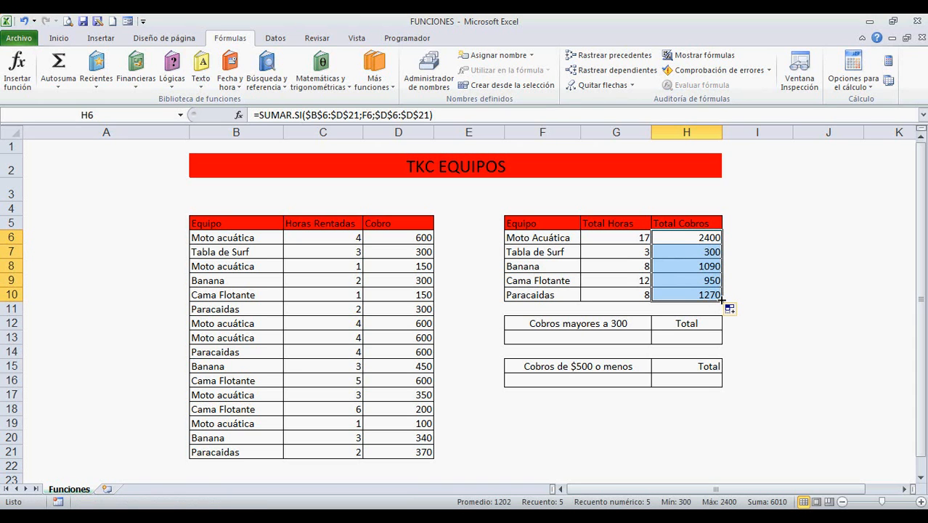
- Insert the CONTAR.SI function in F13, the cell under Cobros mayores a 300, keeping the Cobro column uncovered
left_click(582, 338)
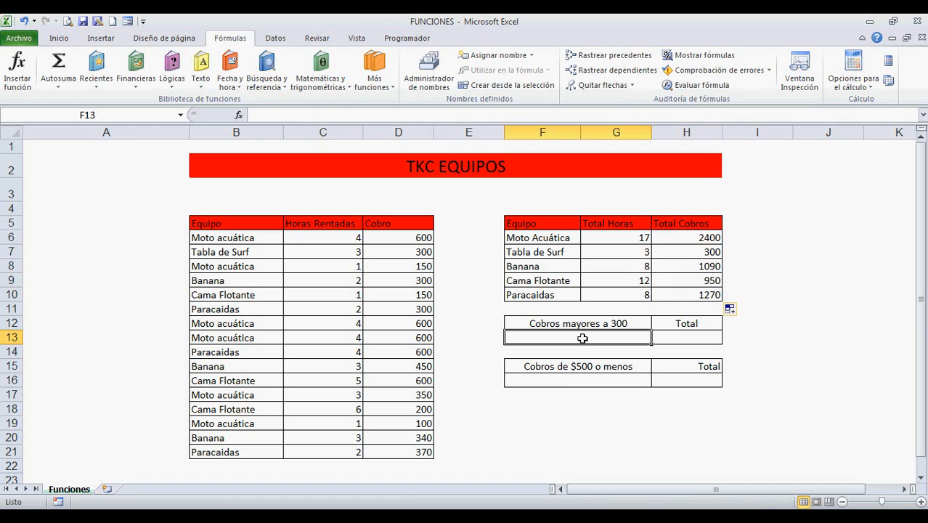
left_click(388, 85)
mouse_move(391, 101)
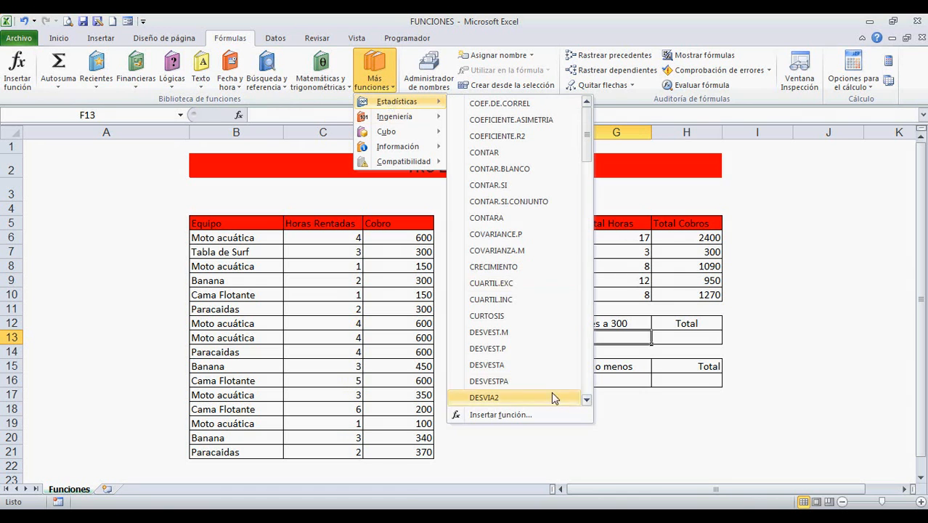
left_click(492, 185)
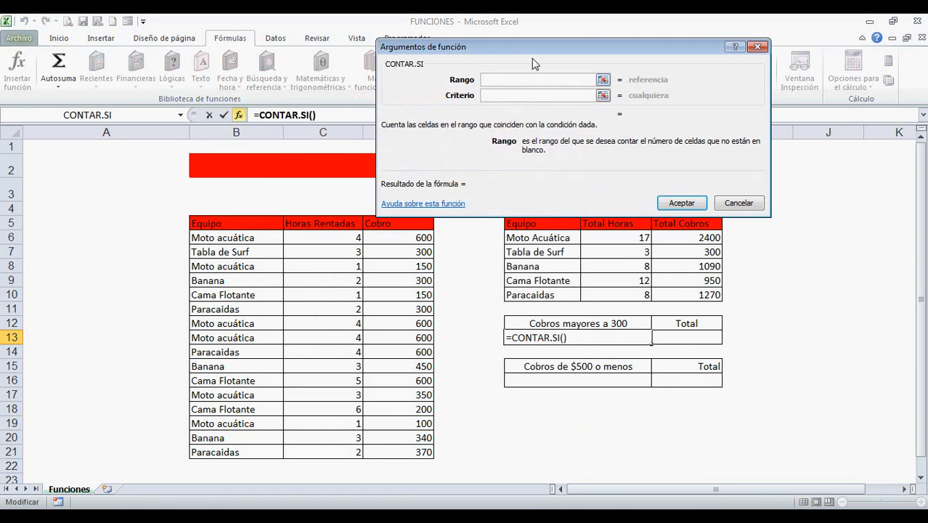
left_click_drag(535, 40, 661, 46)
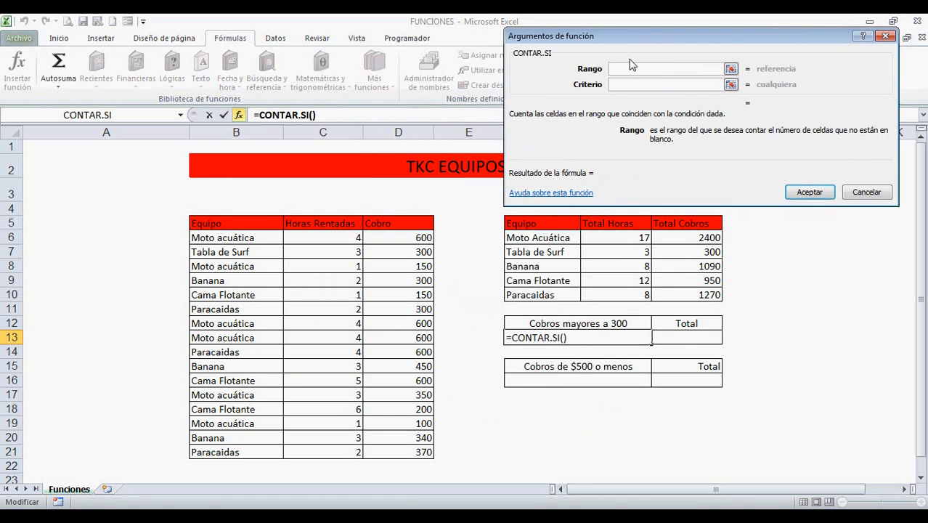
- Complete the CONTAR.SI formula in F13 with D6:D21 as its range and ">300" as its criterion
left_click(390, 240)
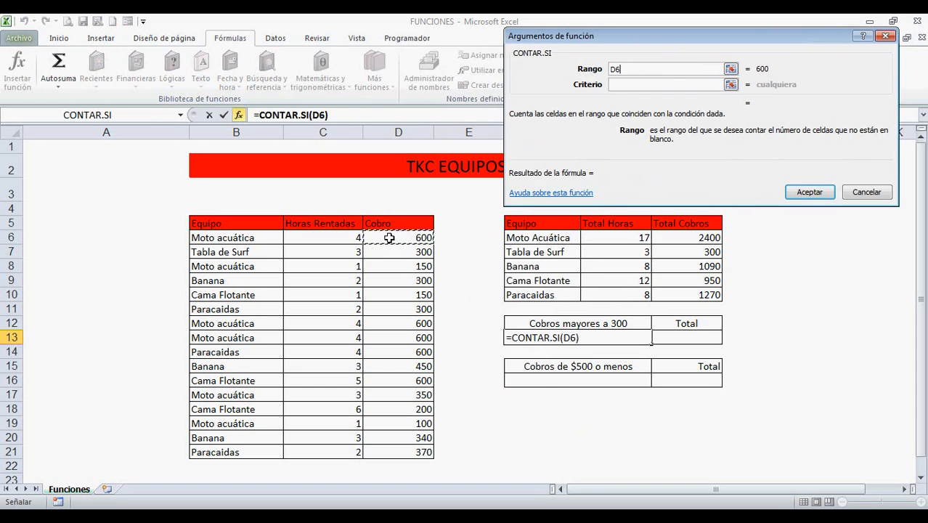
key("ctrl+shift+Down")
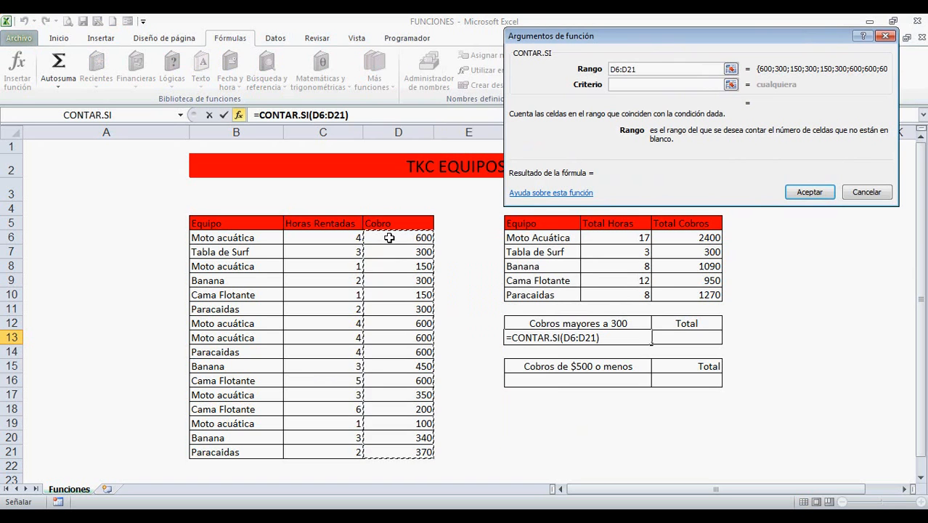
left_click(640, 84)
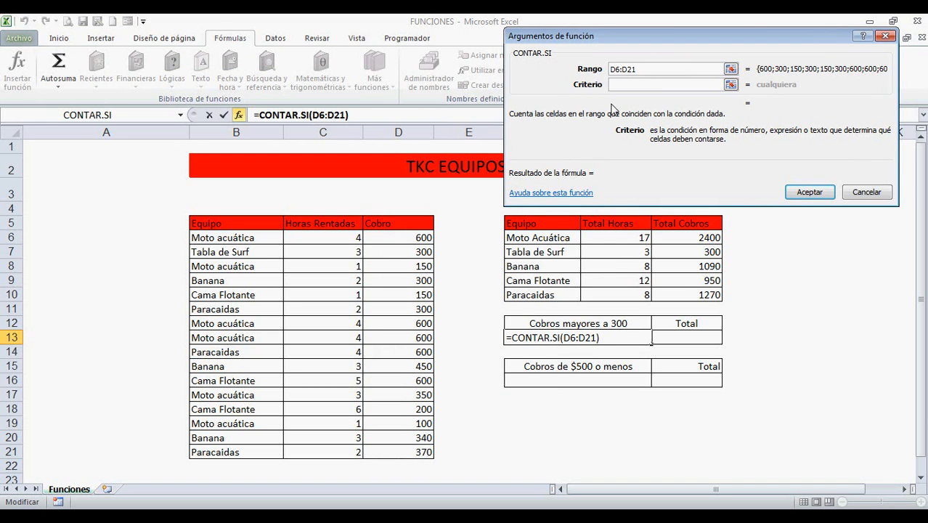
type("\">")
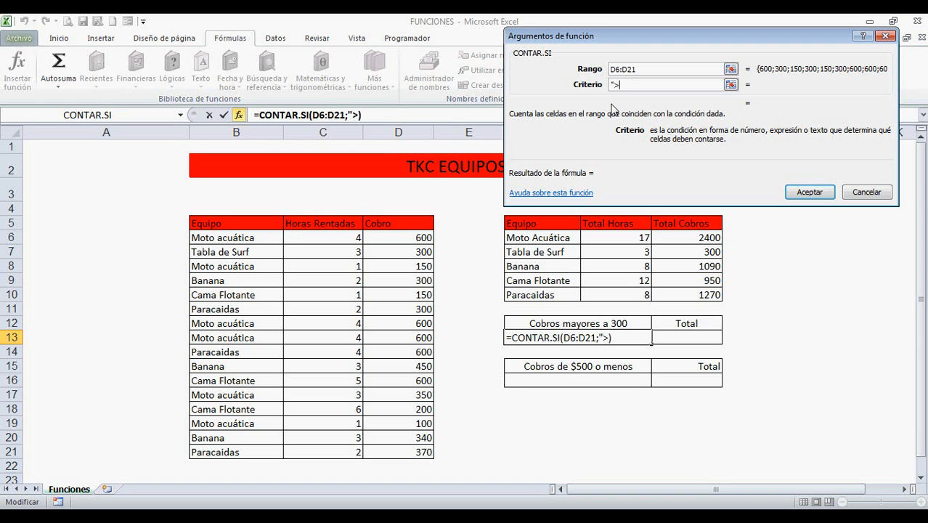
type("300\"")
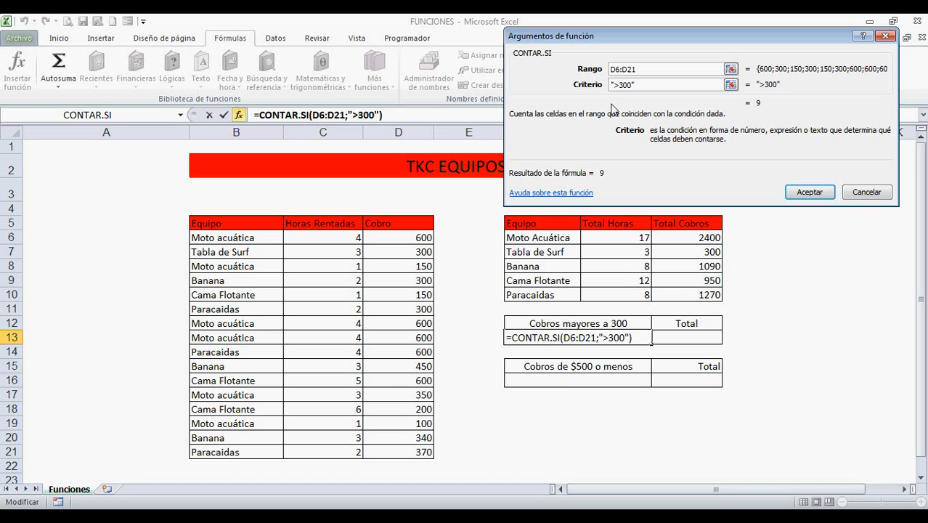
left_click(804, 193)
- Insert the SUMAR.SI function in H13, the Total cell beside the count of Cobros mayores a 300
left_click(711, 336)
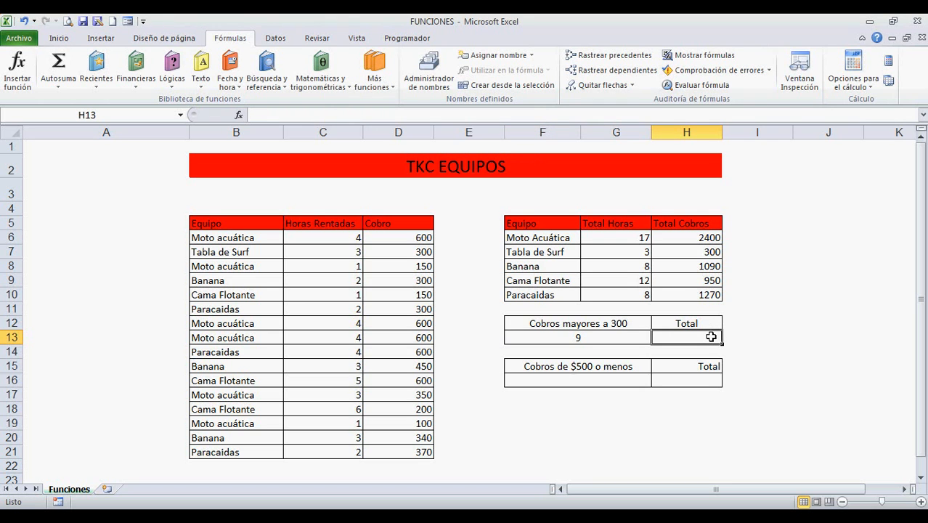
left_click(324, 93)
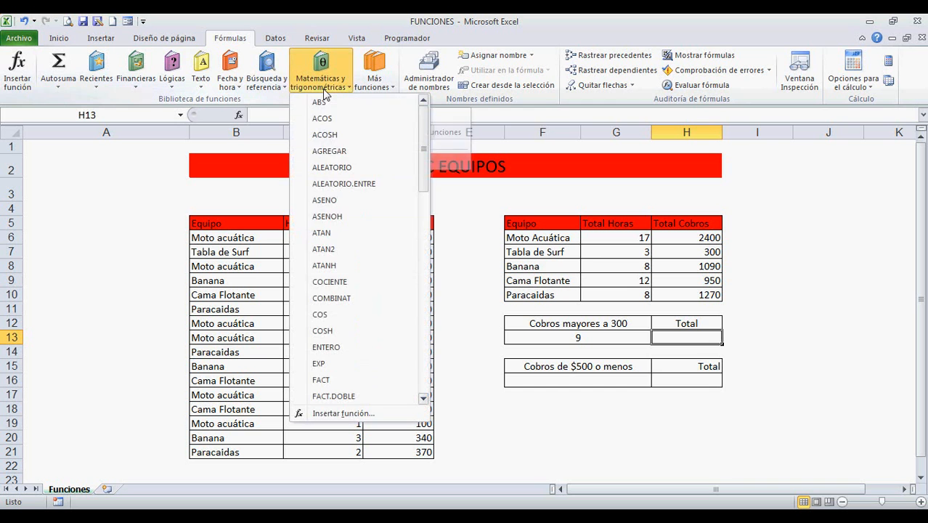
scroll(331, 286, "down", 6)
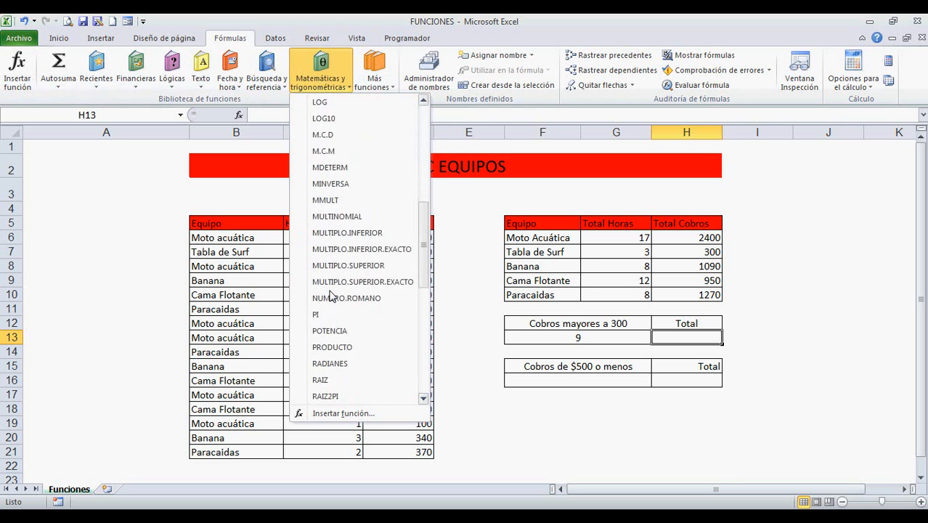
scroll(330, 294, "down", 3)
scroll(352, 296, "down", 6)
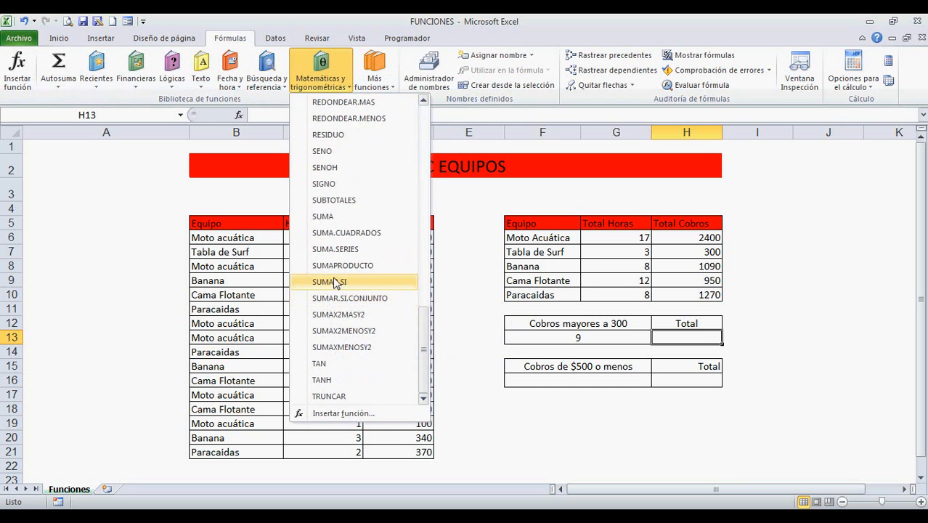
left_click(340, 280)
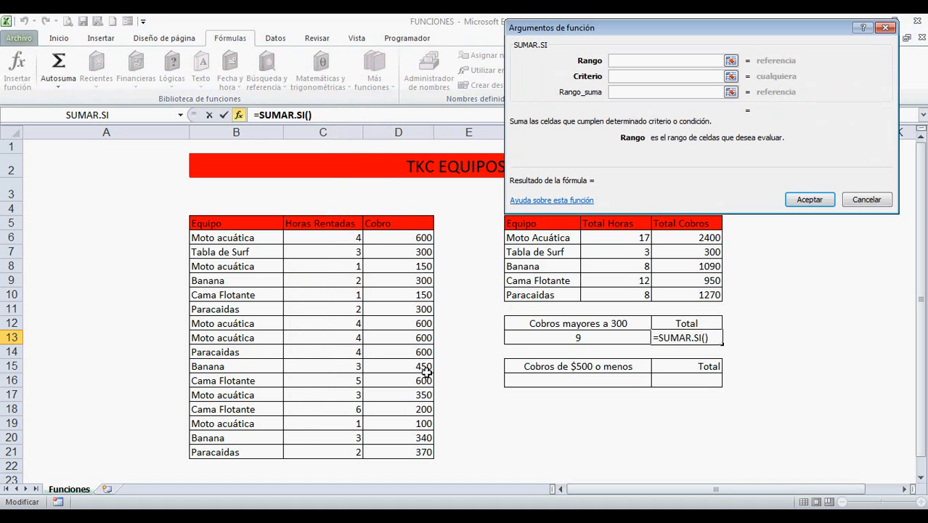
- Complete the SUMAR.SI formula in H13 with D6:D21 as its range and ">300" as its criterion
left_click(419, 238)
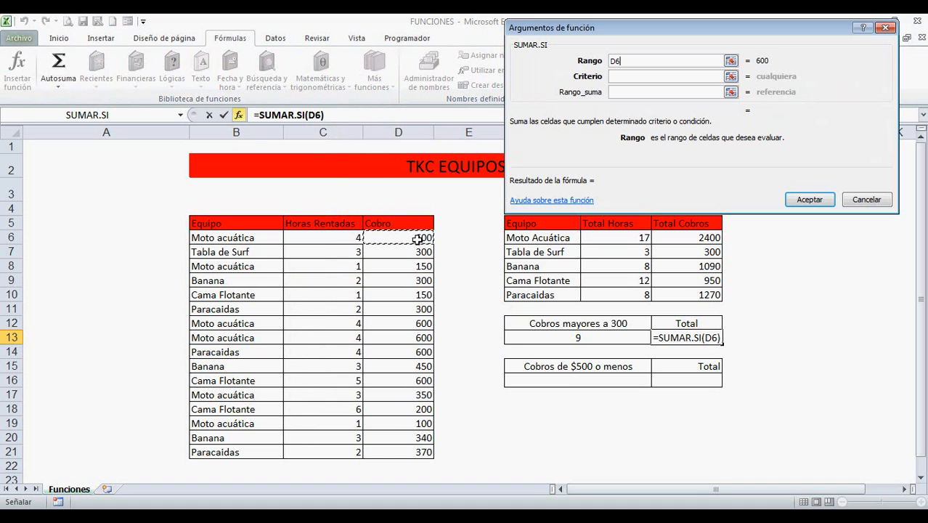
key("ctrl+shift+Down")
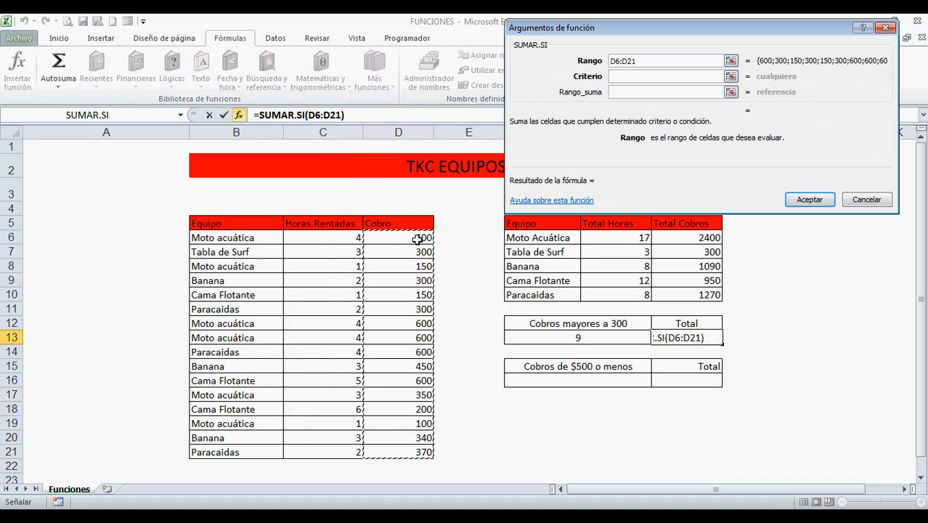
left_click(614, 75)
type("\"")
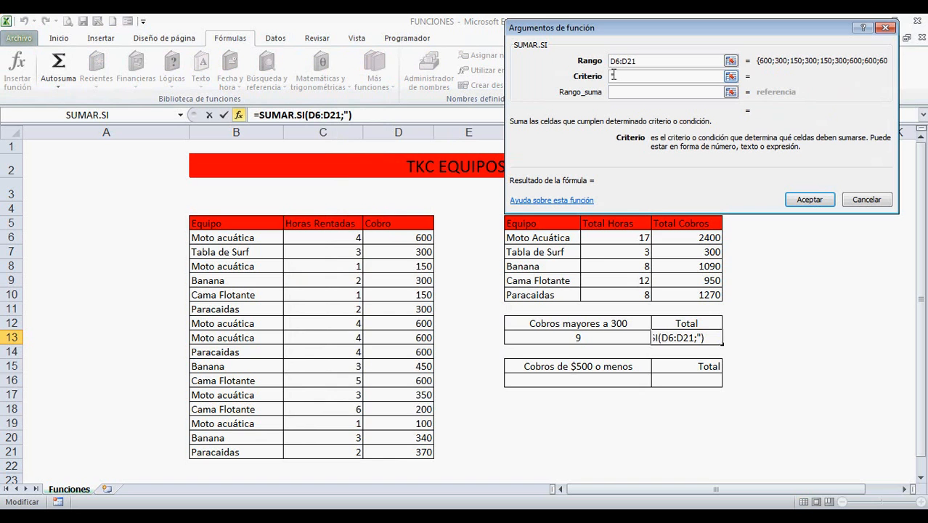
type(">300")
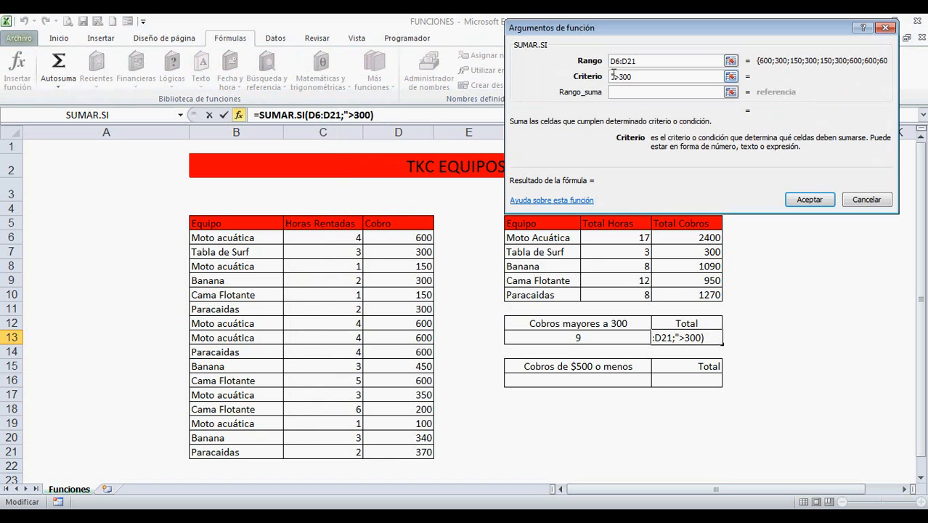
type("\"")
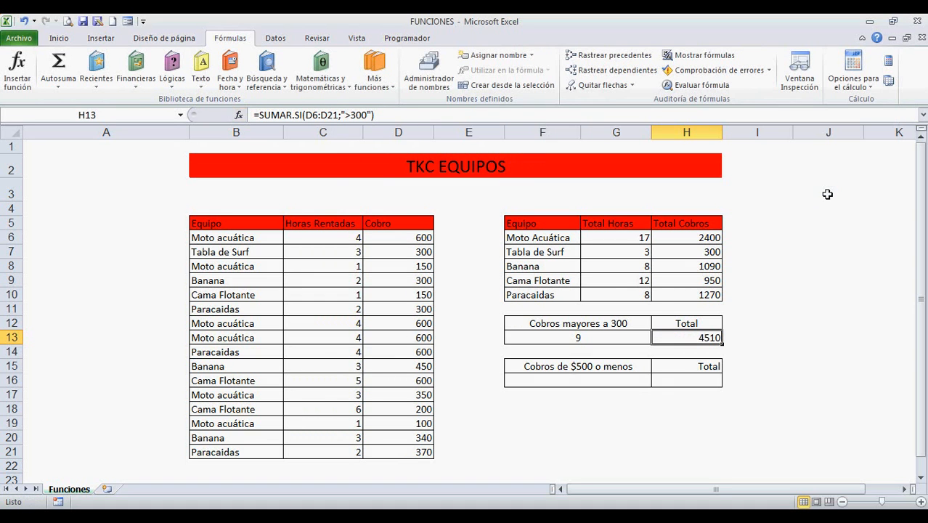
- Insert the CONTAR.SI function in F16, the cell under Cobros de $500 o menos
left_click(623, 378)
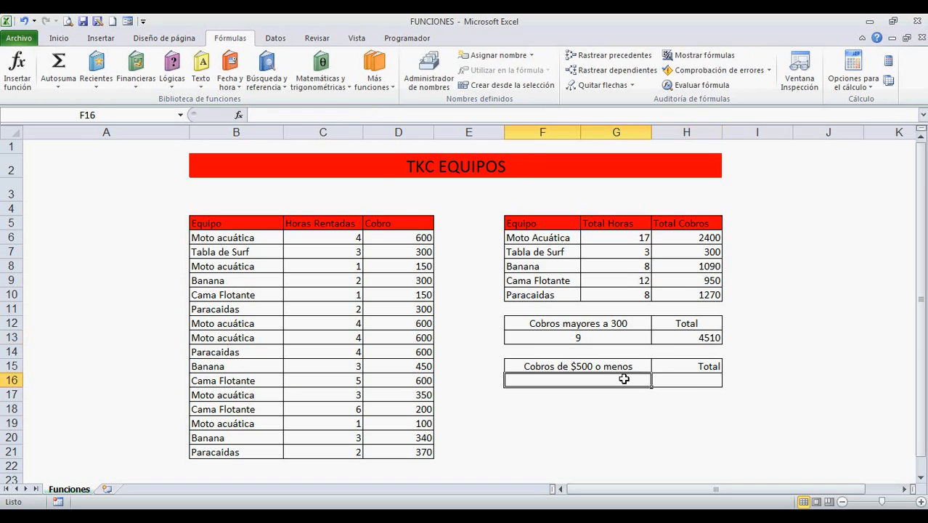
left_click(379, 85)
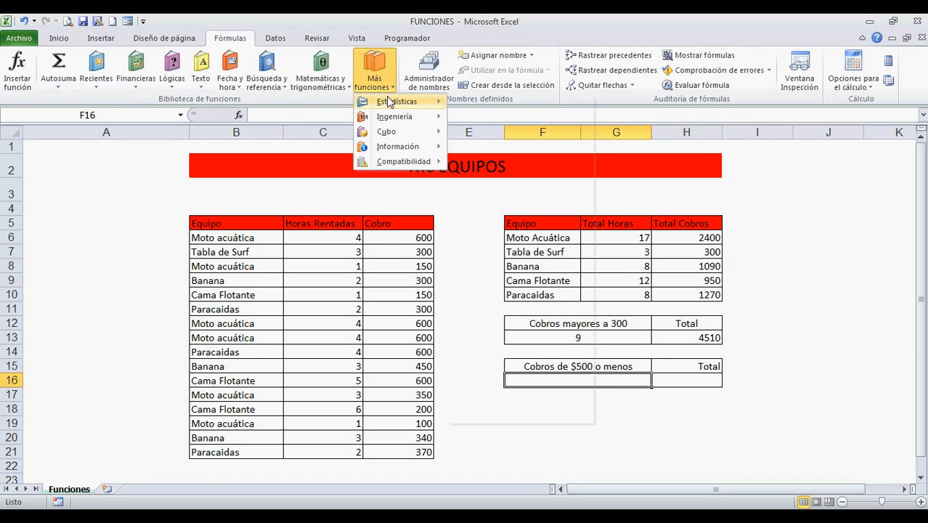
mouse_move(392, 102)
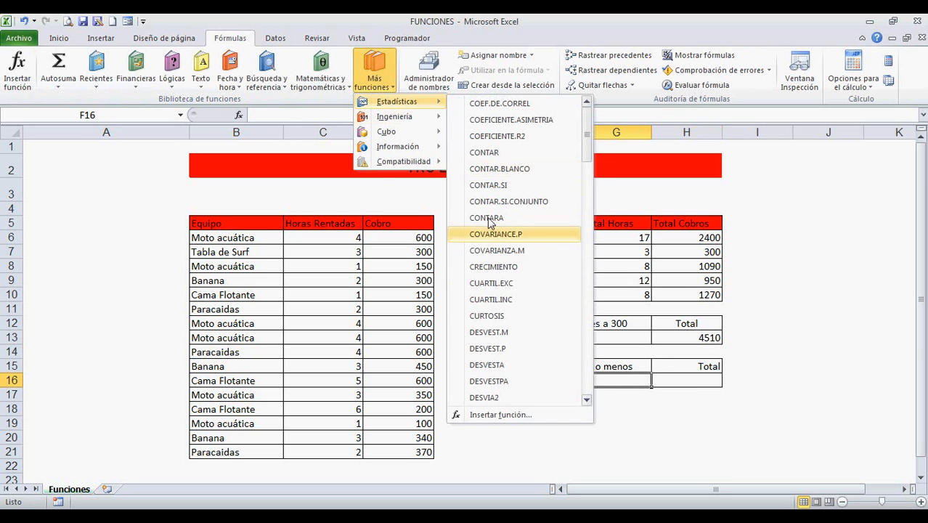
left_click(514, 187)
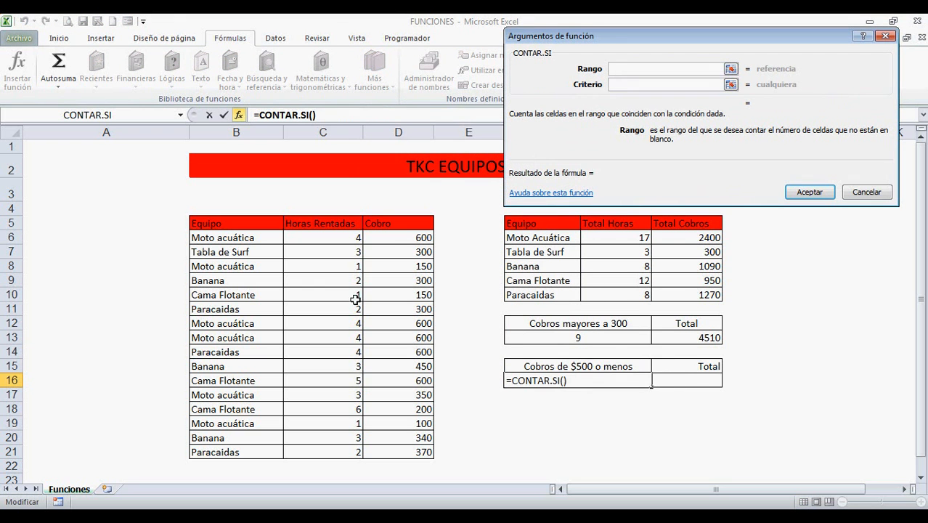
- Complete the CONTAR.SI formula in F16 with D6:D21 as its range and "<=500" as its criterion
left_click(398, 242)
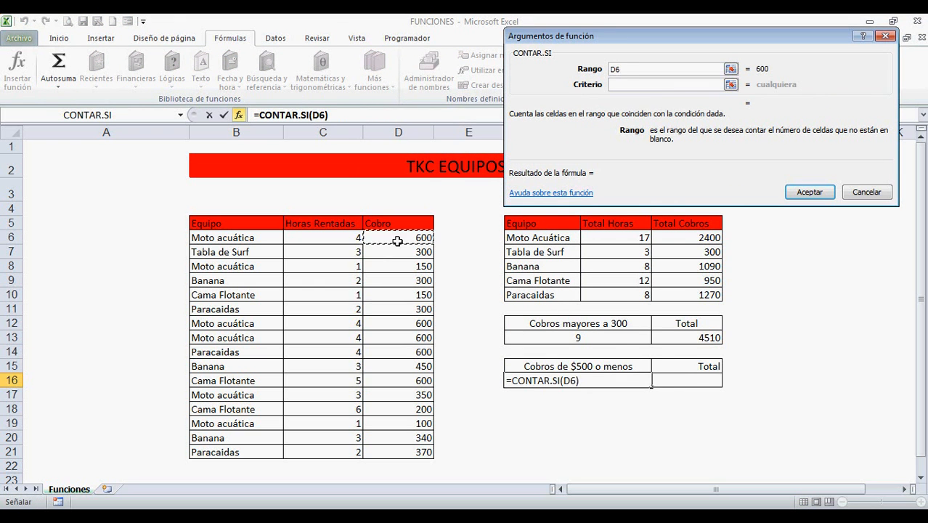
key("ctrl+shift+Down")
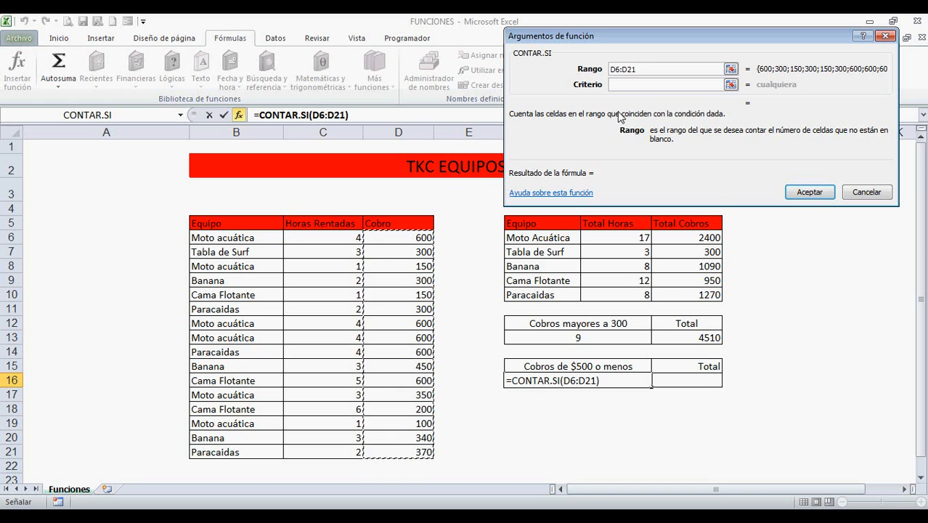
left_click(630, 86)
type("\"")
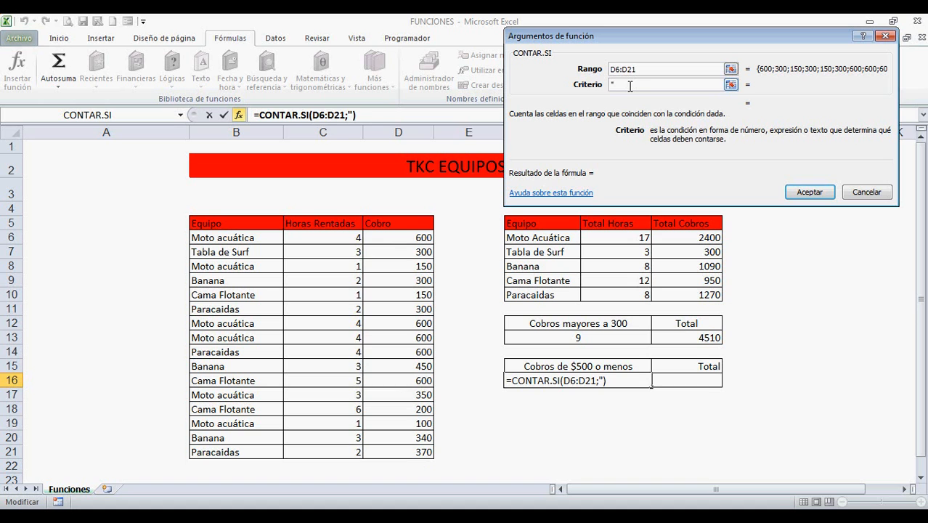
type(">")
key("BackSpace")
type("<=500\"")
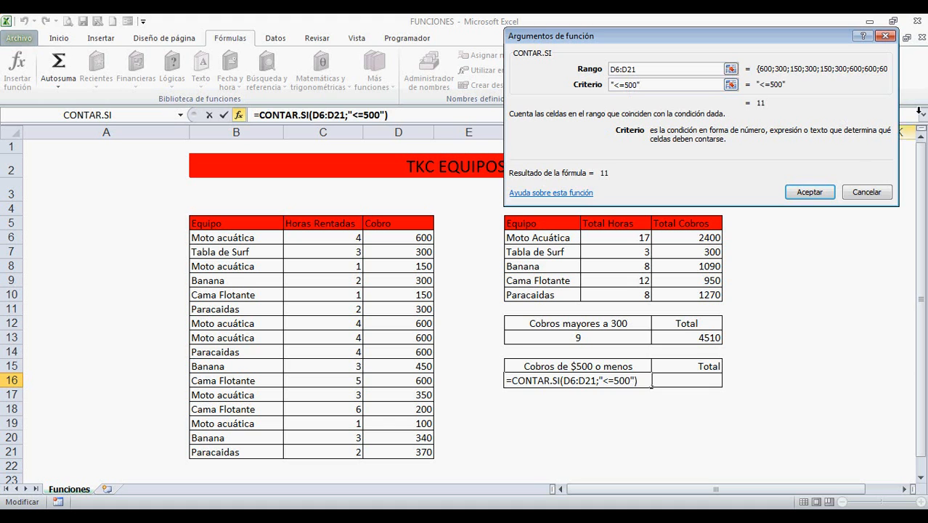
left_click(803, 192)
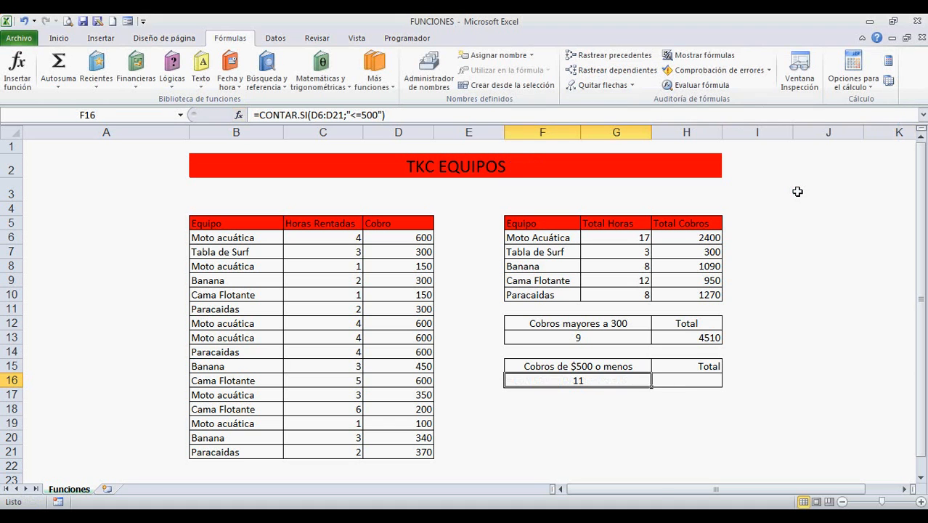
- Insert the SUMAR.SI function in H16, the Total cell beside the count of Cobros de $500 o menos
left_click(684, 382)
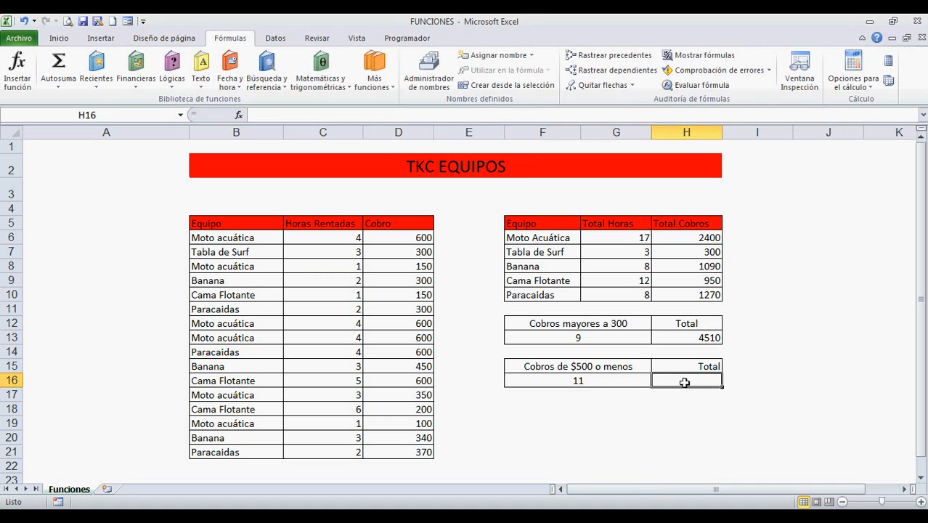
left_click(347, 87)
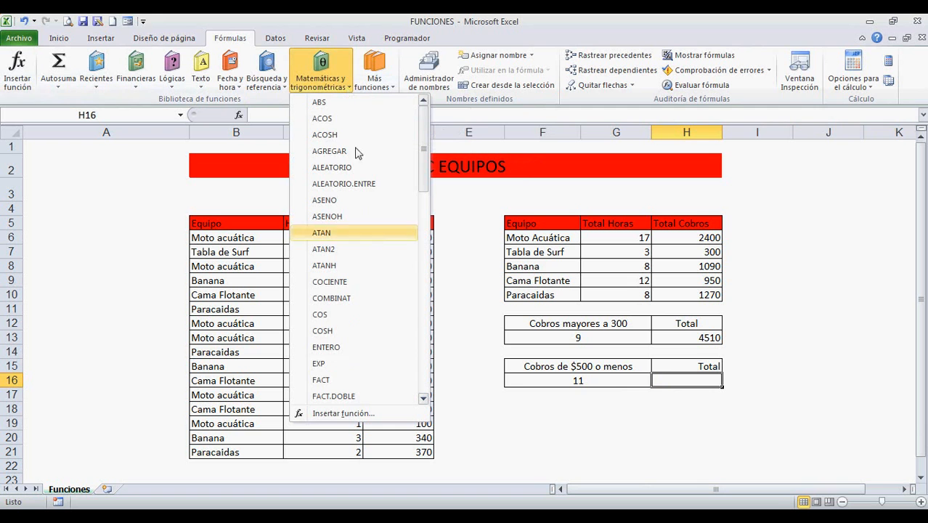
scroll(363, 327, "down", 10)
scroll(363, 326, "down", 4)
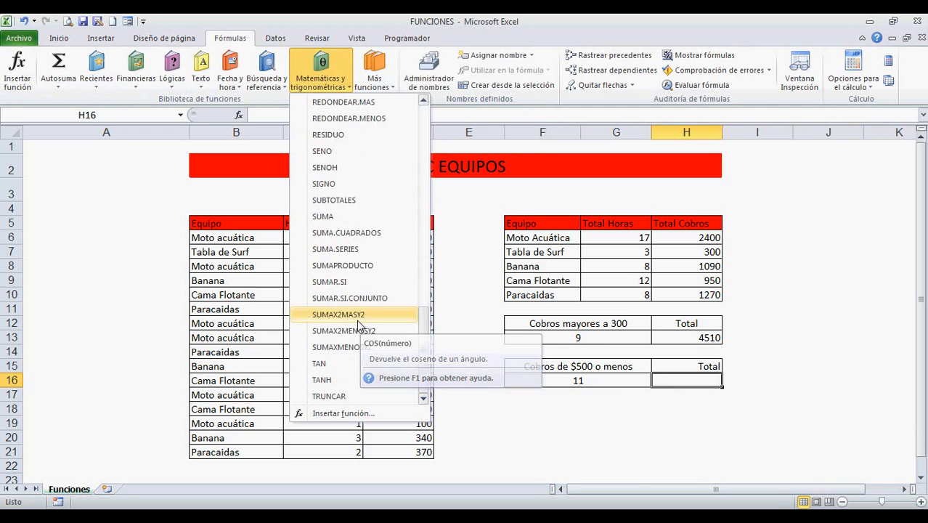
left_click(334, 281)
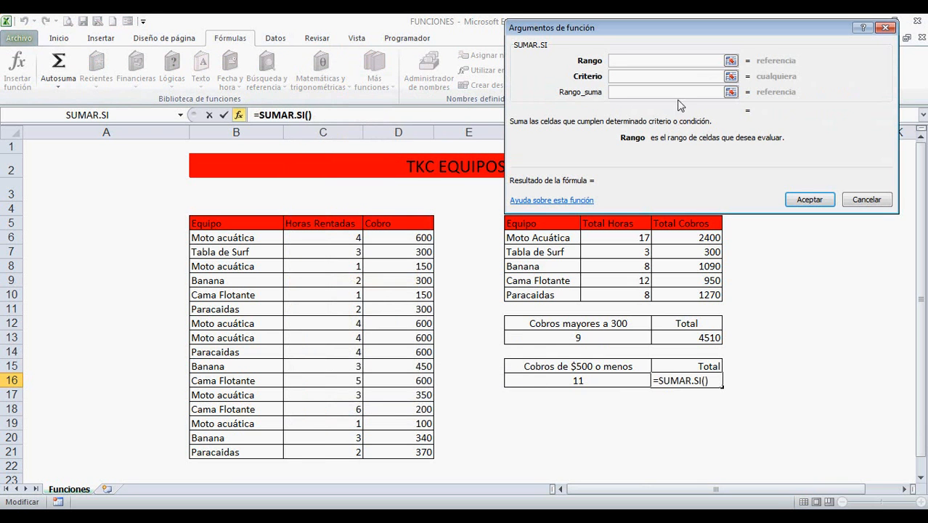
- Complete the SUMAR.SI formula in H16 with D6:D21 as its range and "<=500" as its criterion
left_click_drag(416, 237, 423, 434)
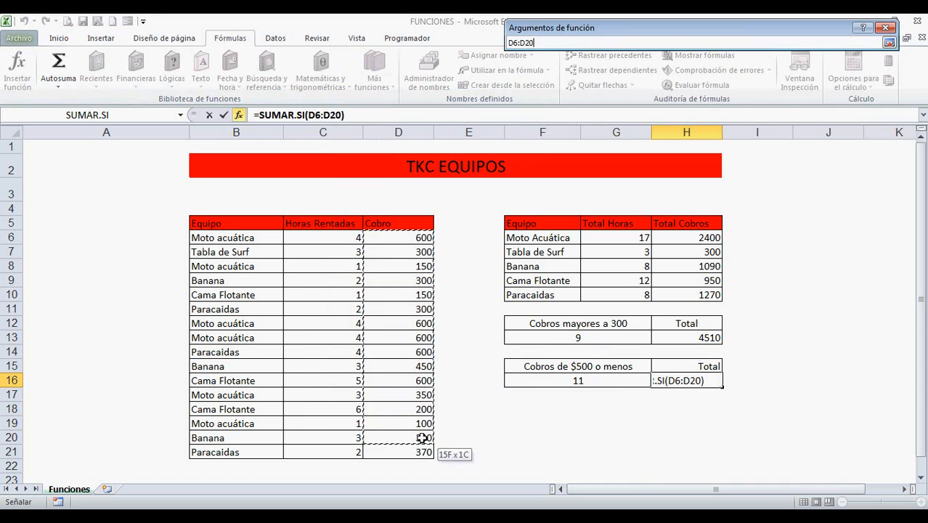
left_click(421, 438)
left_click(400, 247)
left_click(399, 238)
key("ctrl+shift+Down")
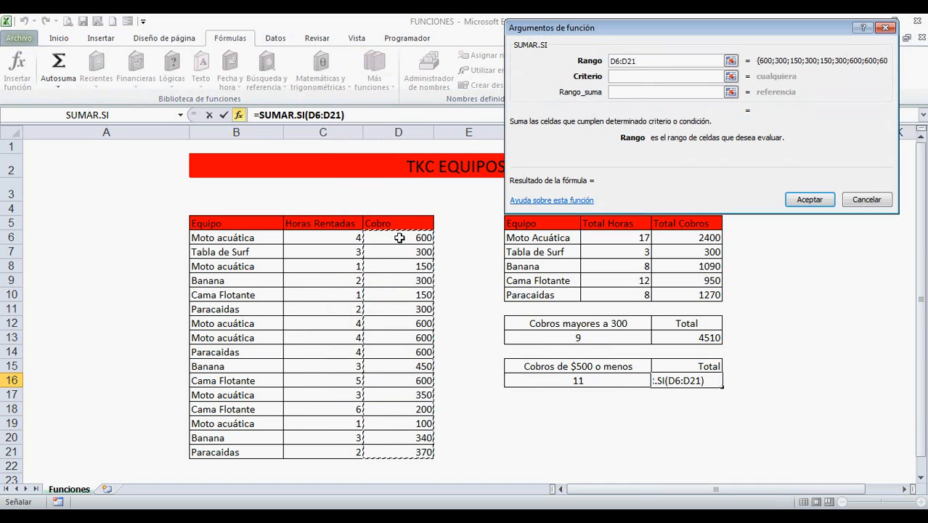
left_click(616, 76)
type("\"")
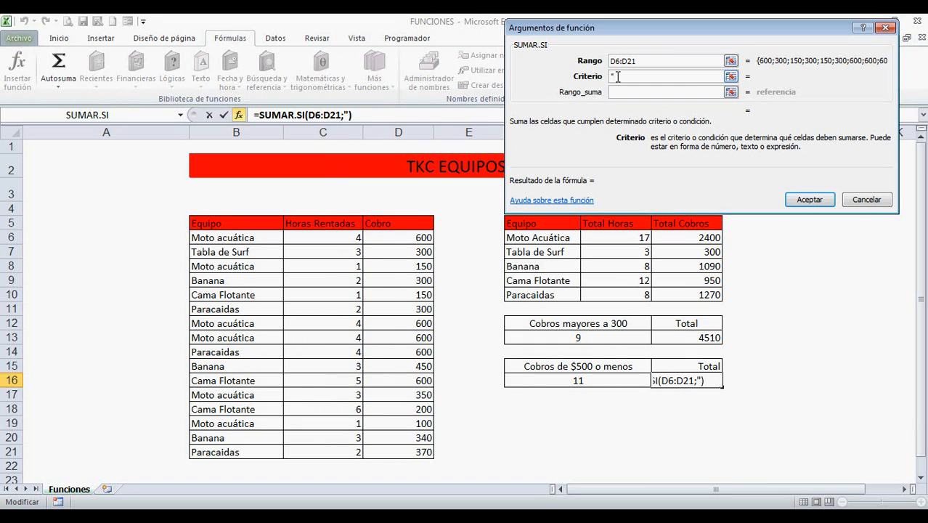
type("<=")
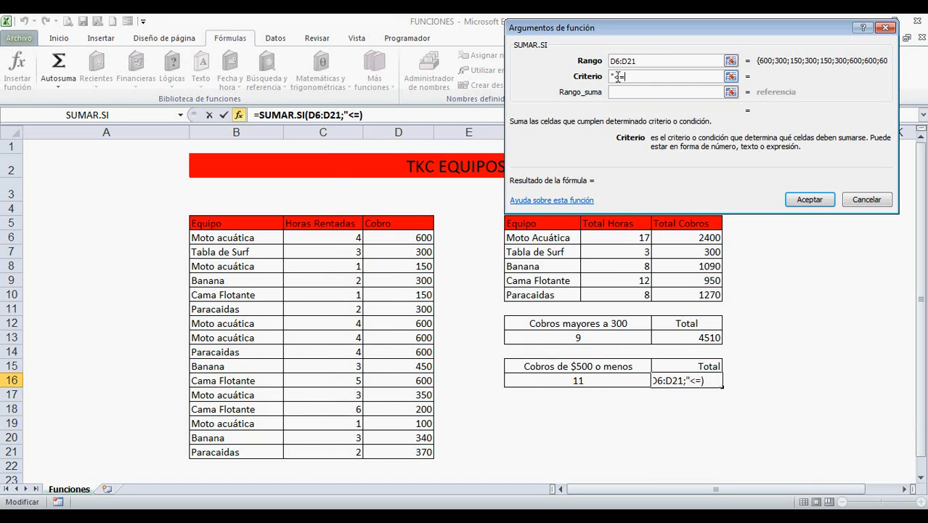
type("500")
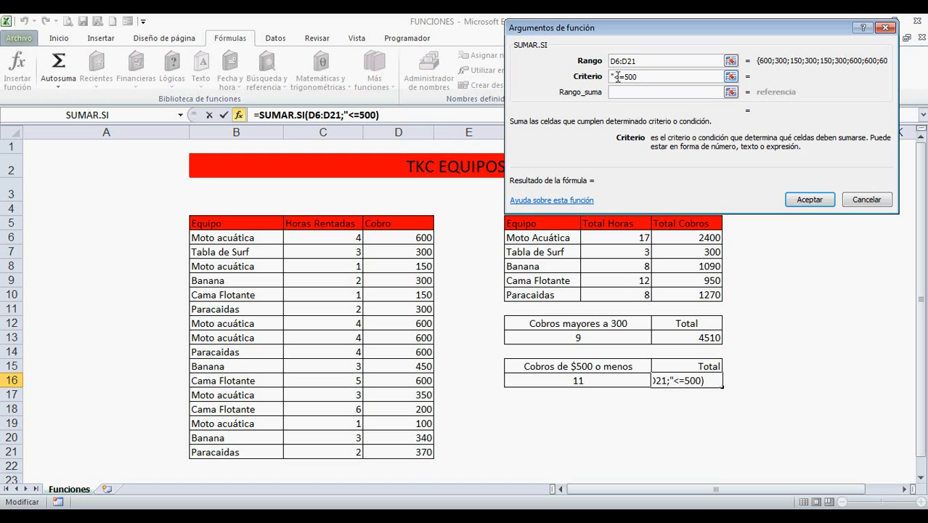
type("\"")
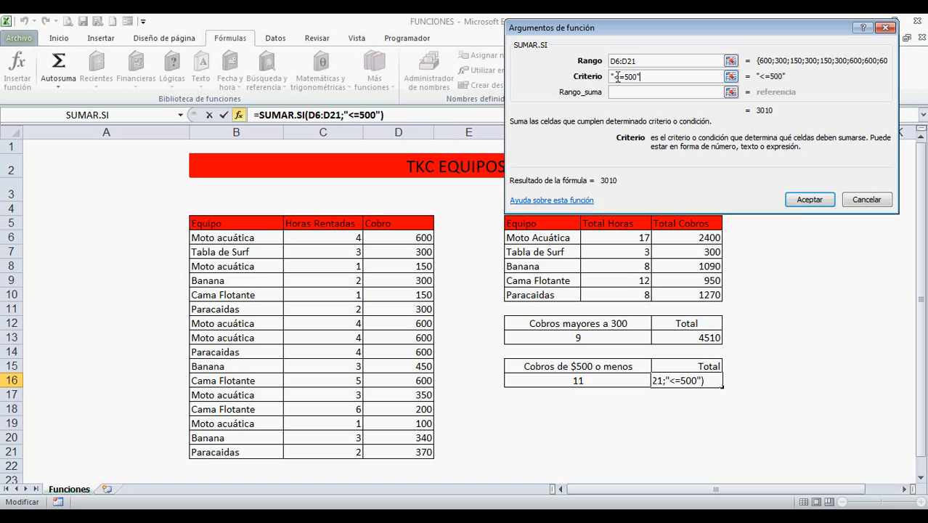
left_click(810, 200)
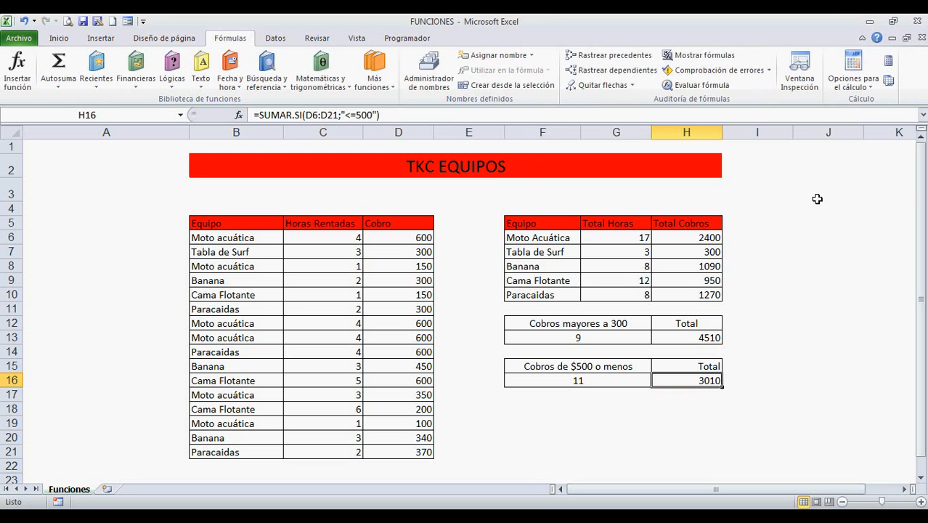